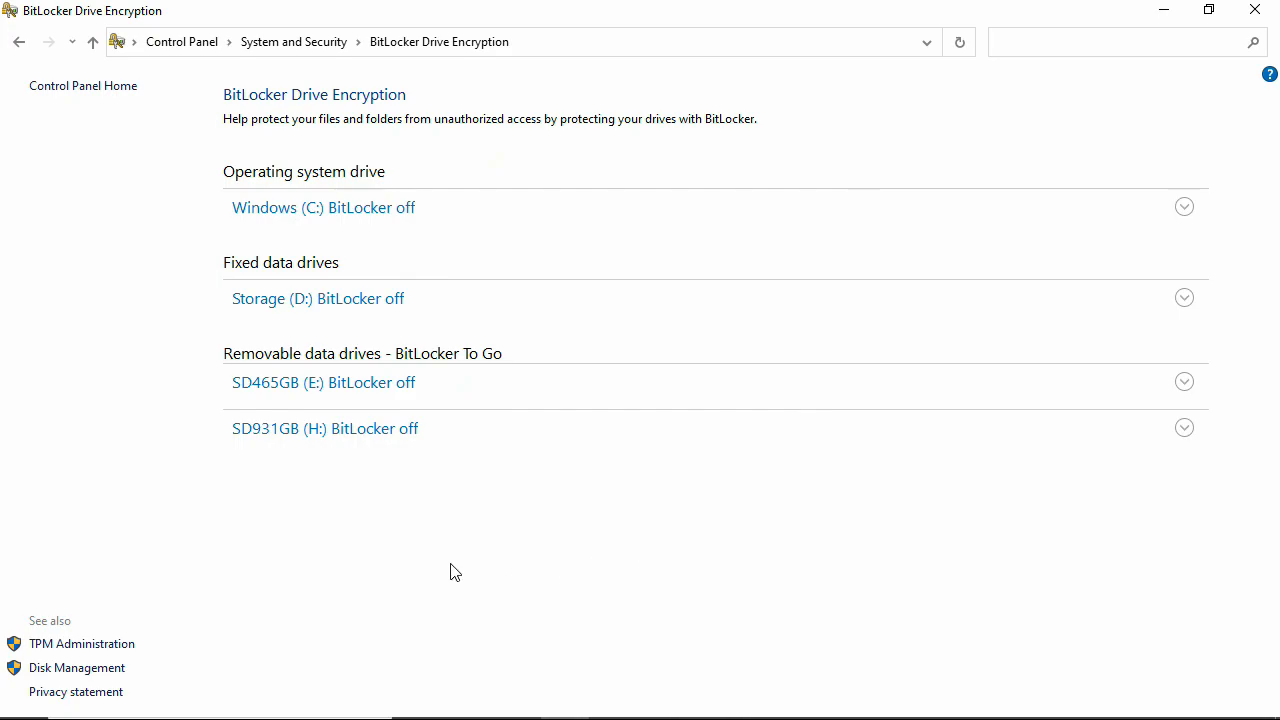
# - Check on Settings > System > About that the edition reads Windows 10 Pro 22H2
pyautogui.click(24, 699)
pyautogui.click(25, 620)
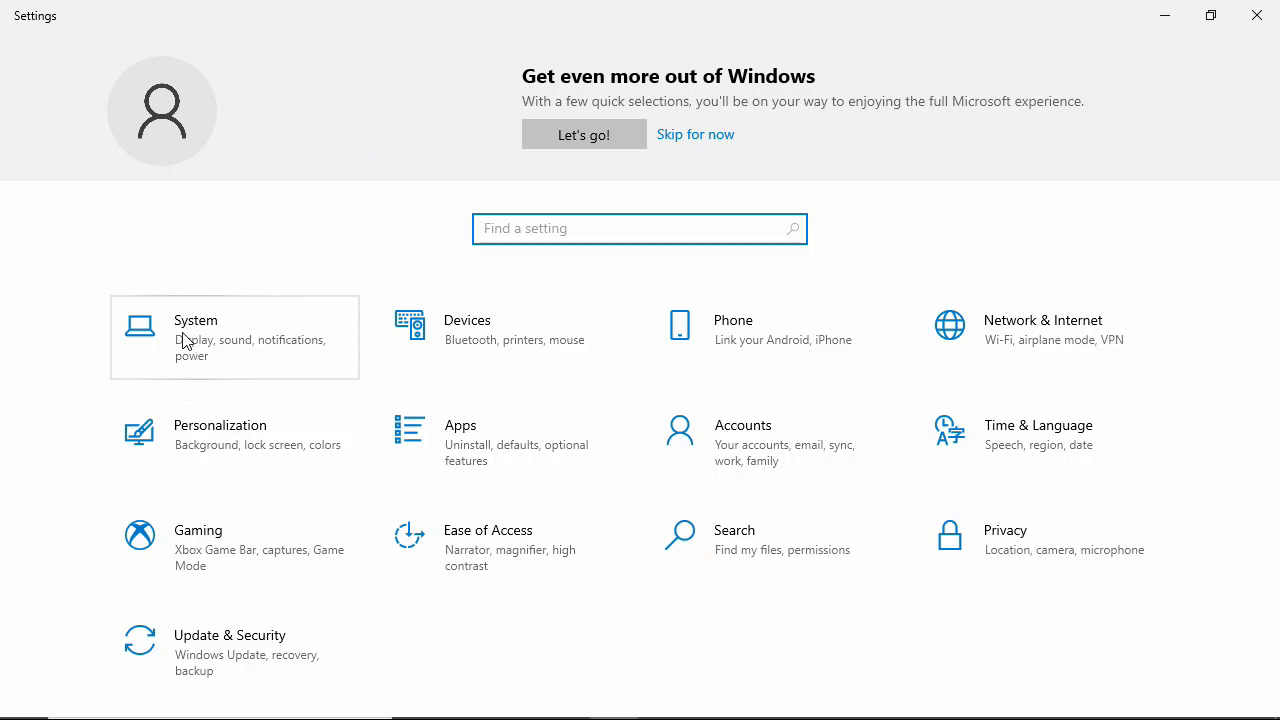
pyautogui.click(185, 341)
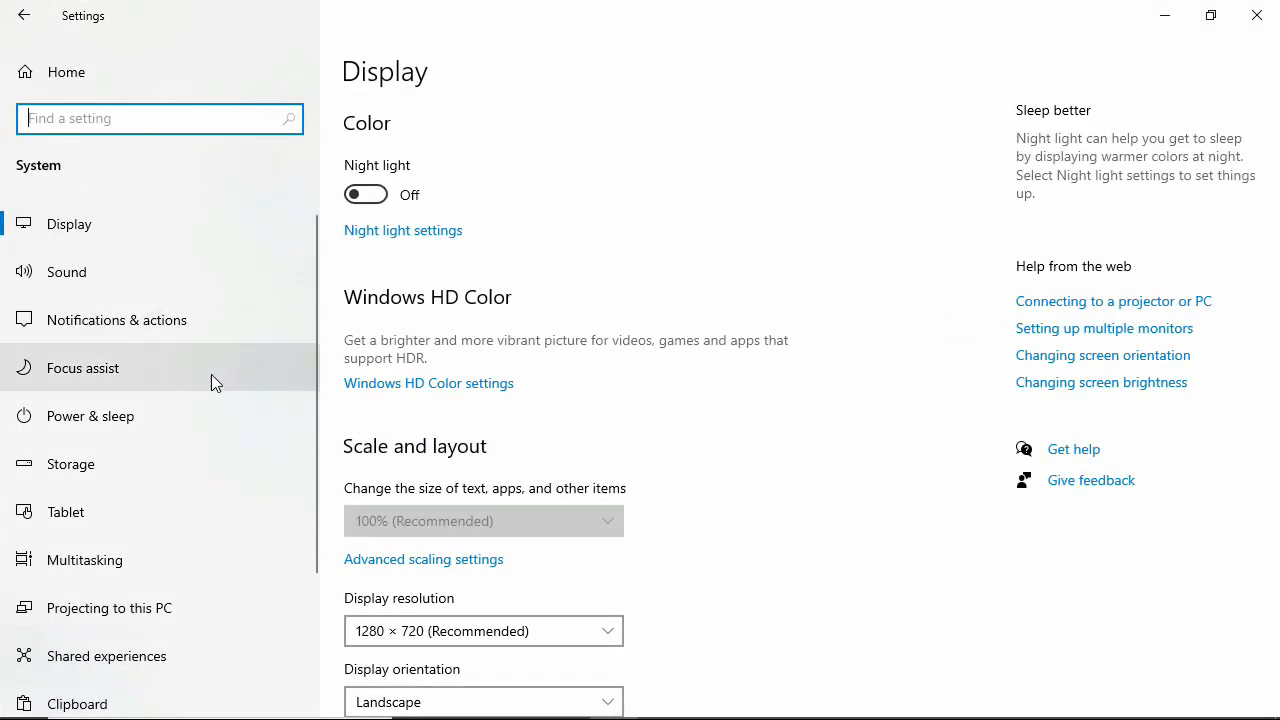
pyautogui.scroll(-2, 150, 420)
pyautogui.scroll(-2, 100, 560)
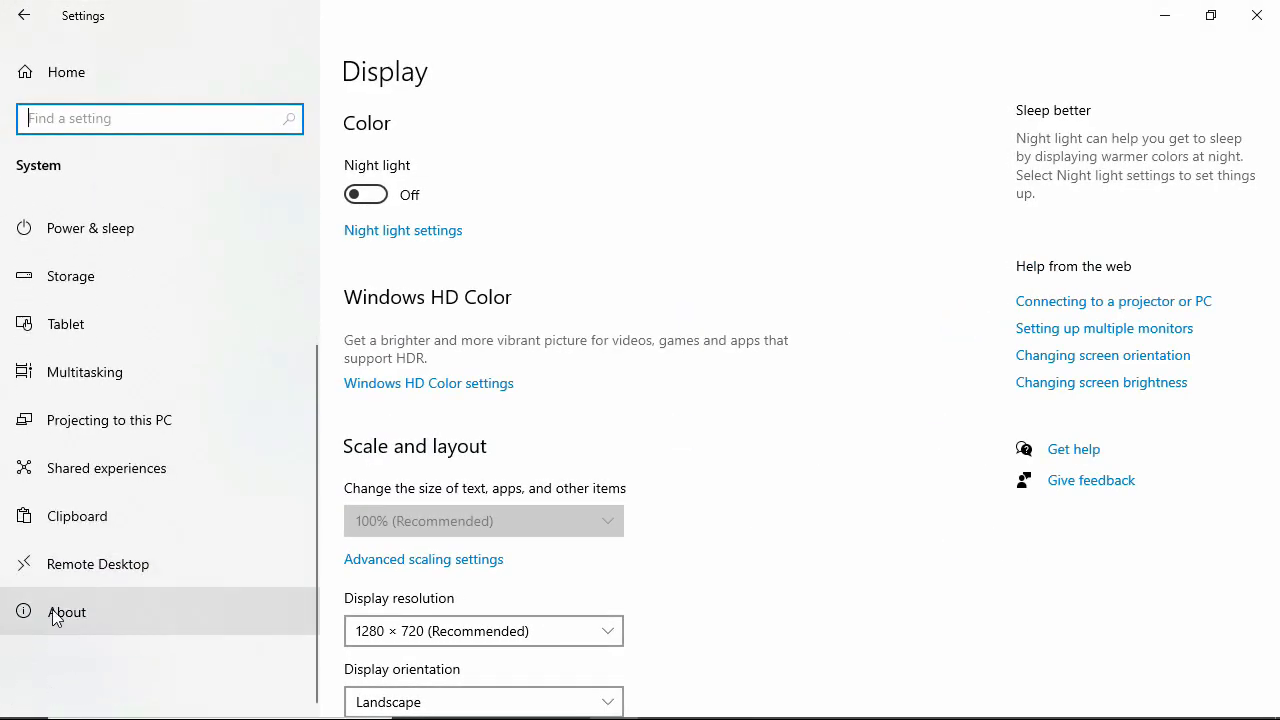
pyautogui.click(55, 615)
pyautogui.moveTo(571, 606); pyautogui.dragTo(343, 612)
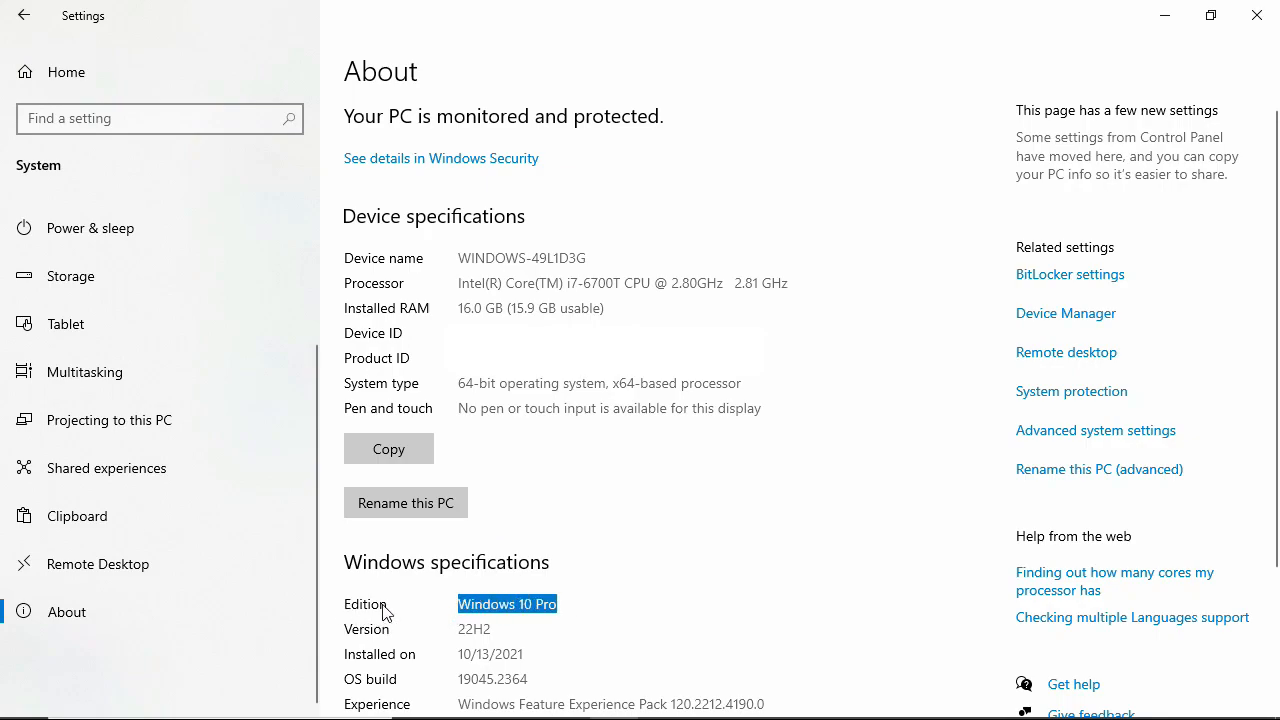
pyautogui.click(461, 605)
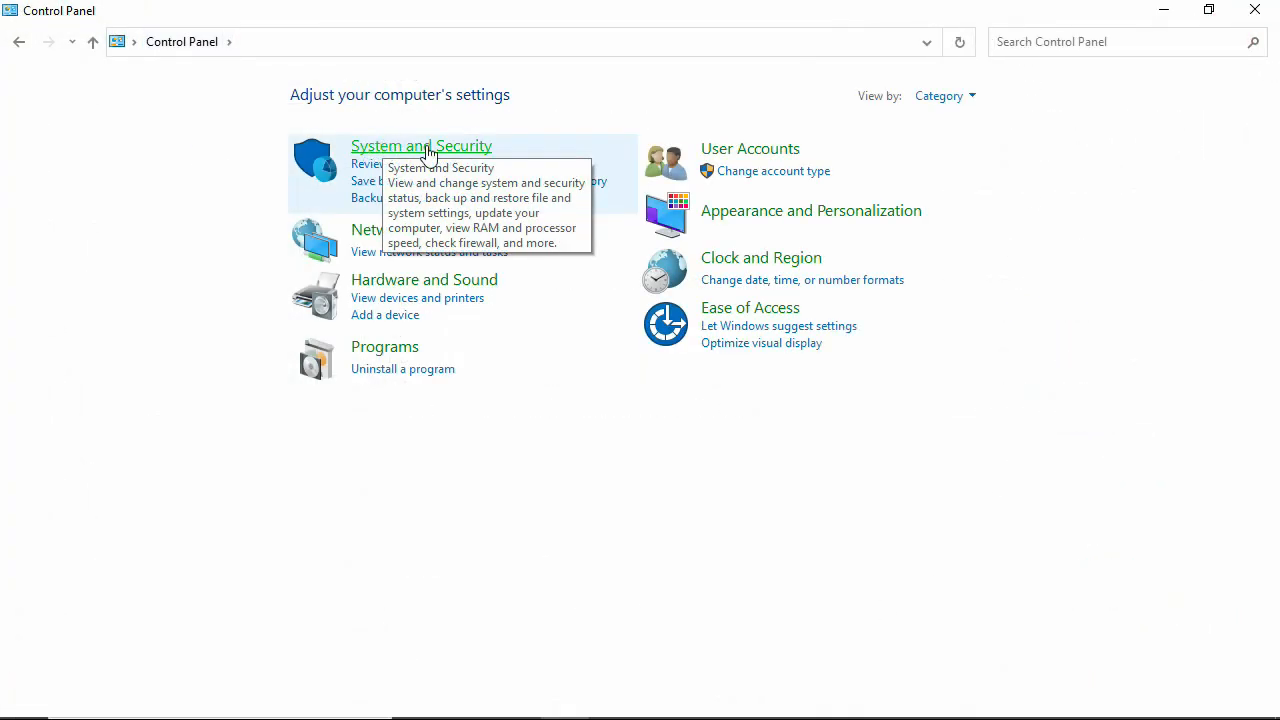
# - Go to System and Security > BitLocker Drive Encryption, glance at C: and D:, and expand SD465GB (E:)
pyautogui.click(450, 152)
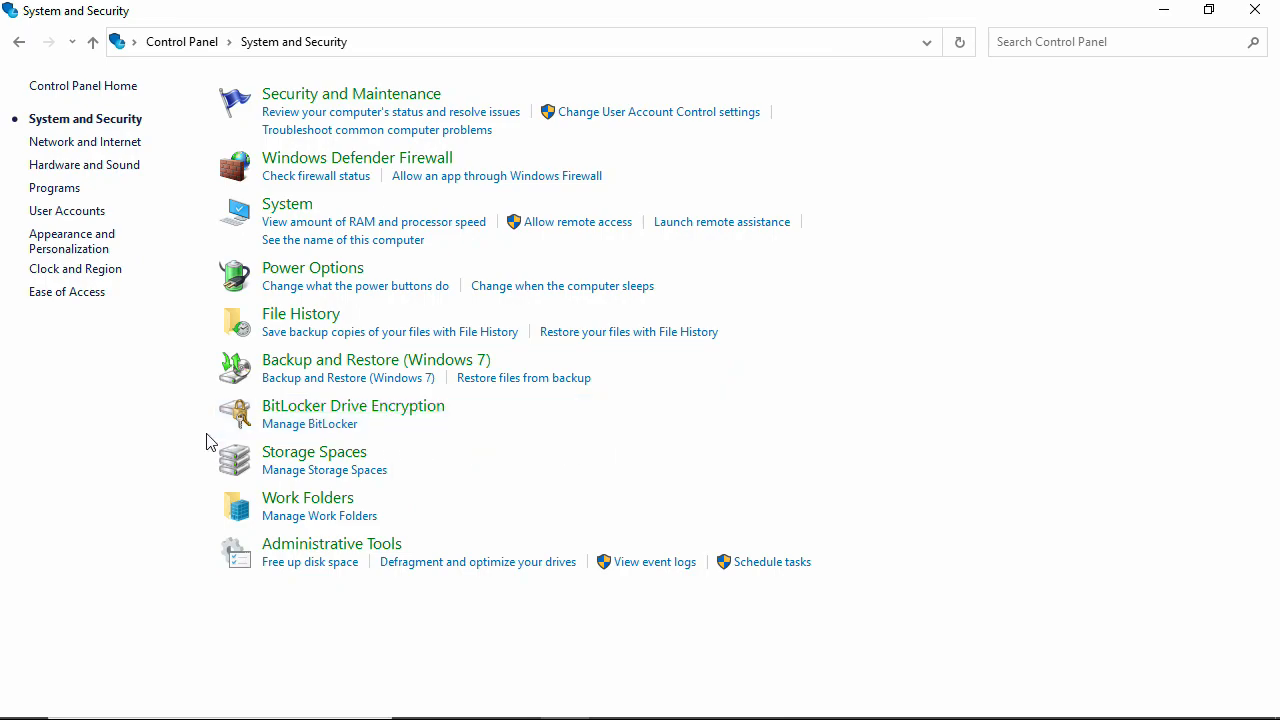
pyautogui.click(286, 410)
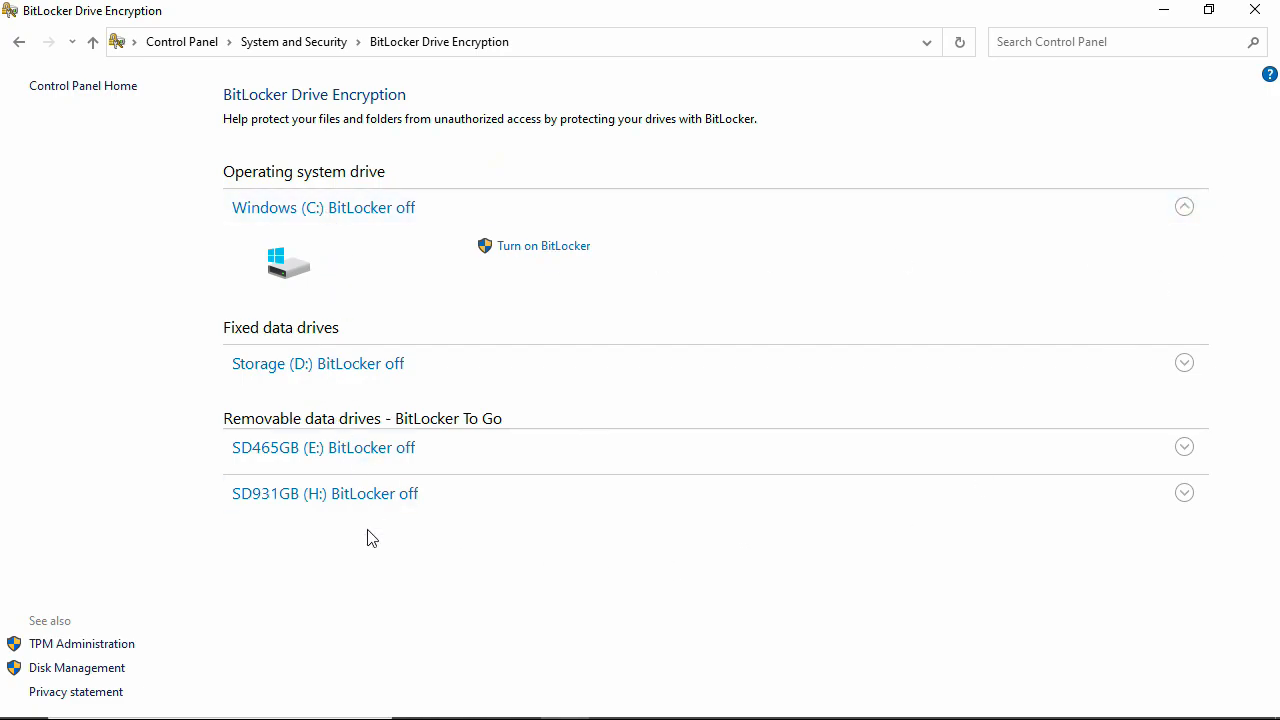
pyautogui.click(1184, 207)
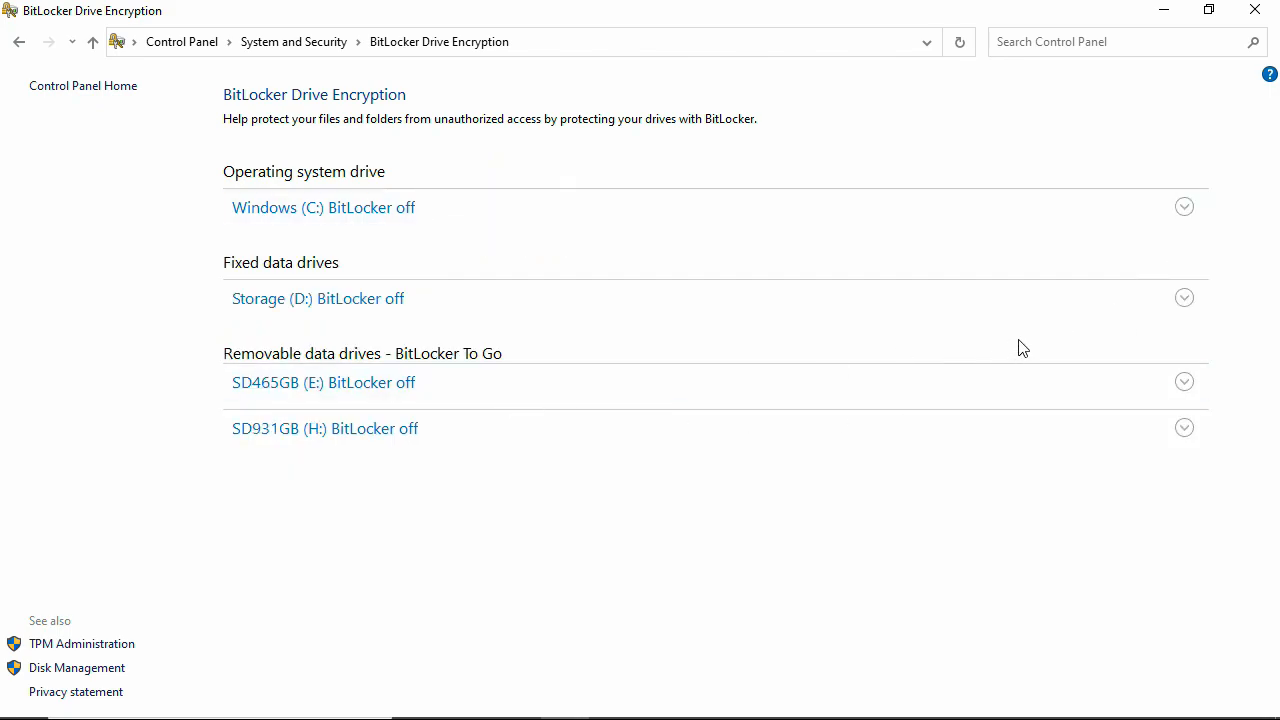
pyautogui.click(1184, 298)
pyautogui.click(1185, 298)
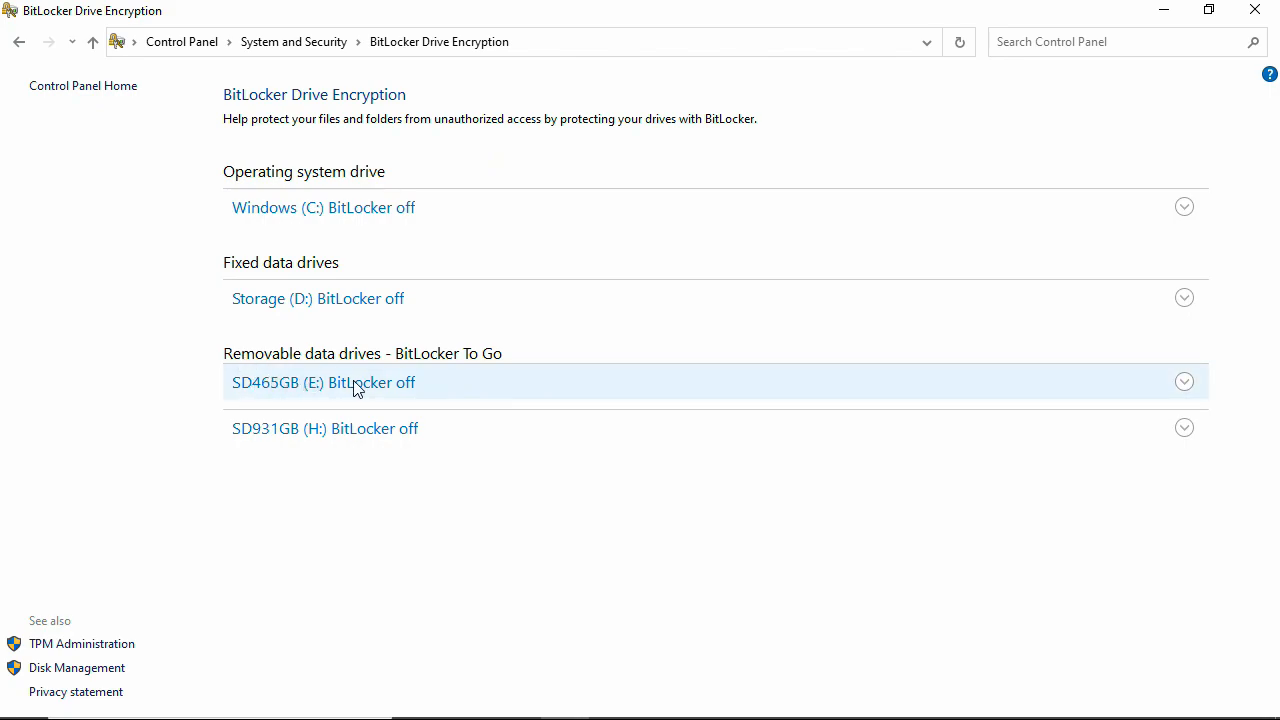
pyautogui.click(1186, 384)
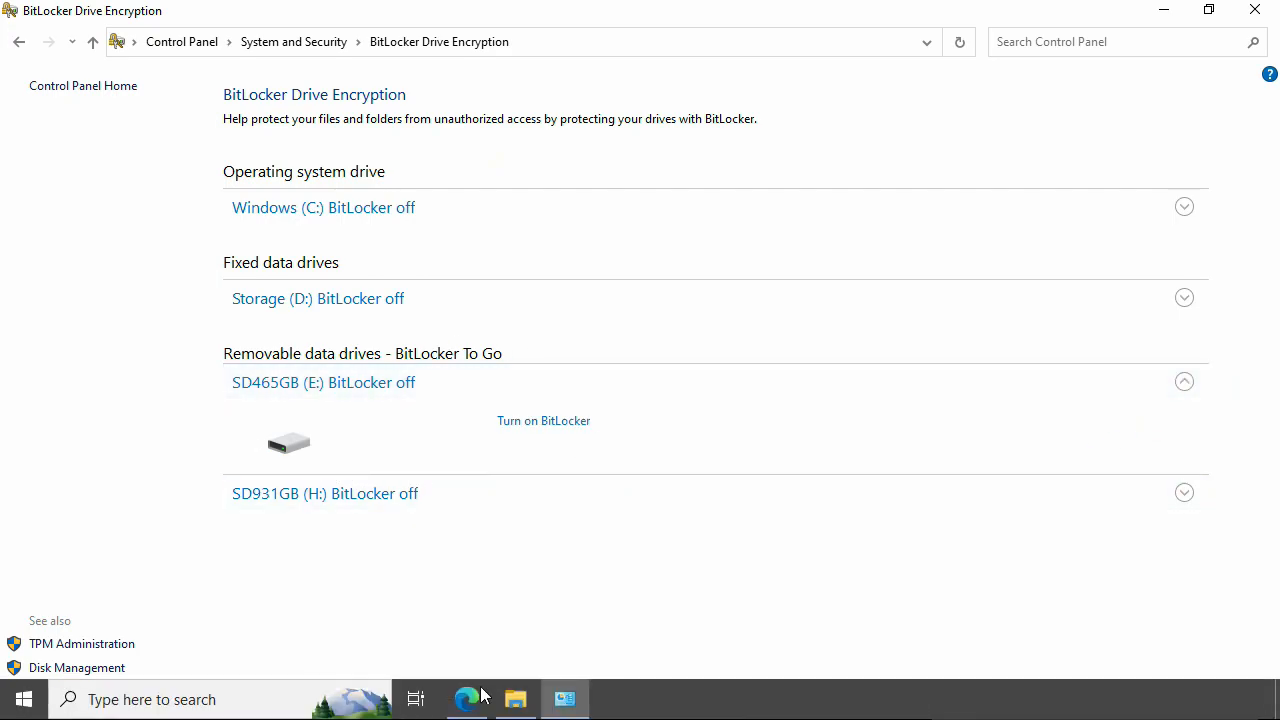
# - Open SD465GB (E:) in File Explorer to confirm it is empty, then minimize Explorer
pyautogui.click(517, 700)
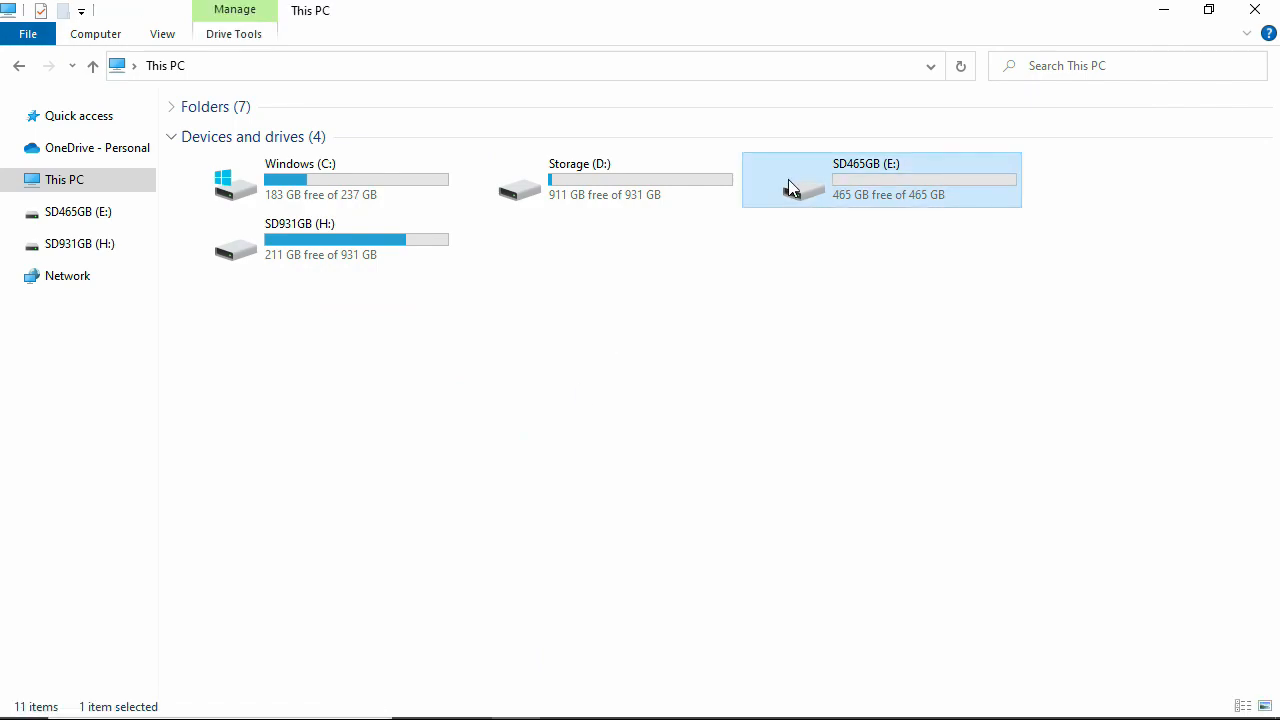
pyautogui.doubleClick(871, 185)
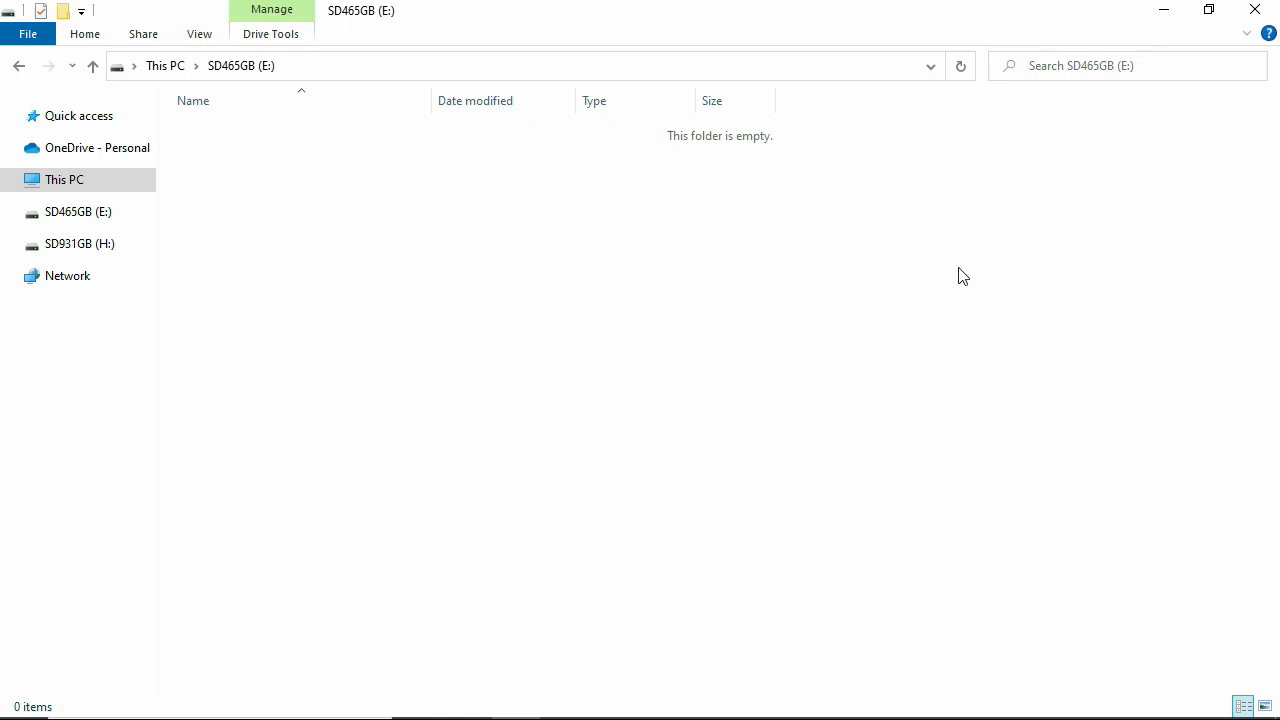
pyautogui.click(1152, 22)
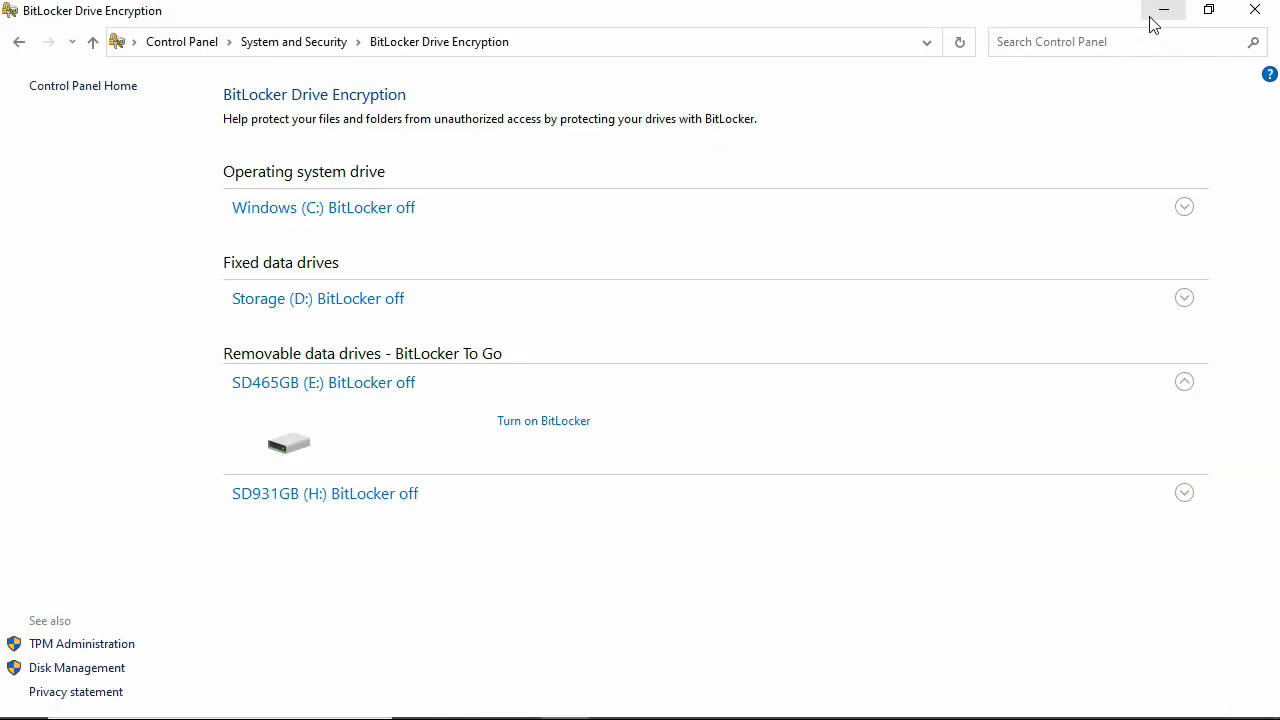
# - Turn on BitLocker for E: with password unlocking, entering the drive password in both fields
pyautogui.click(547, 421)
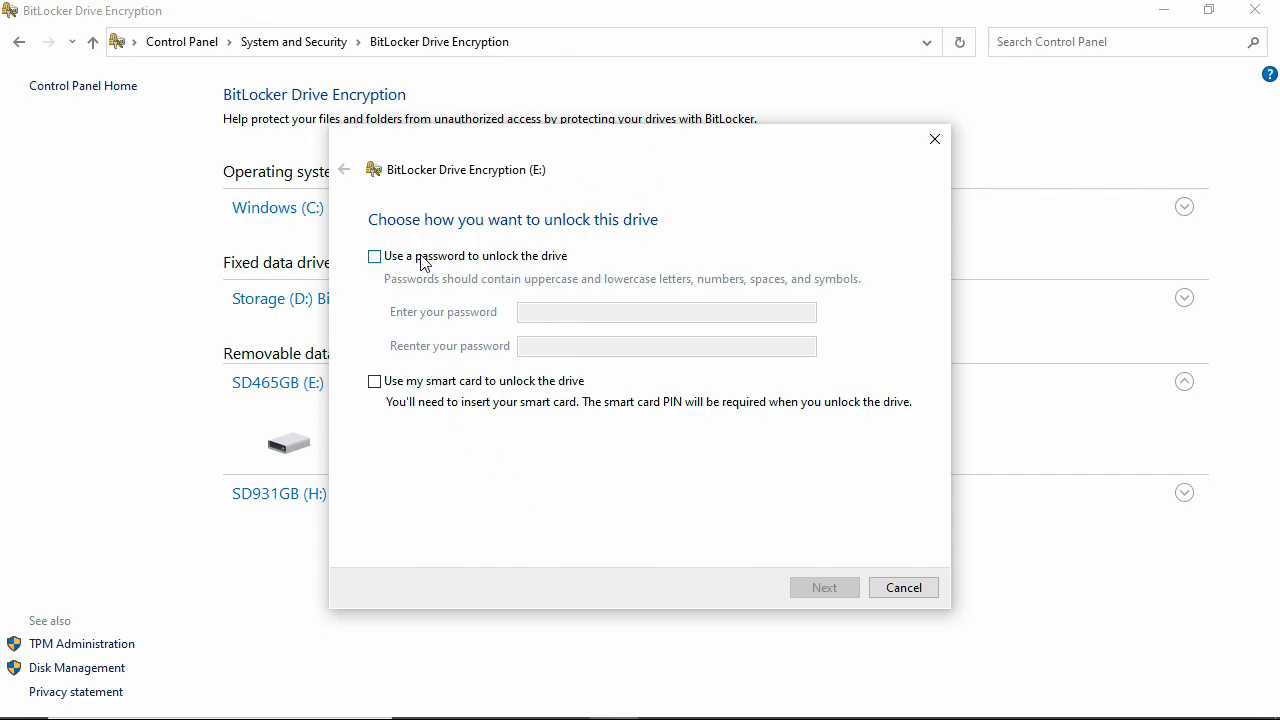
pyautogui.click(374, 256)
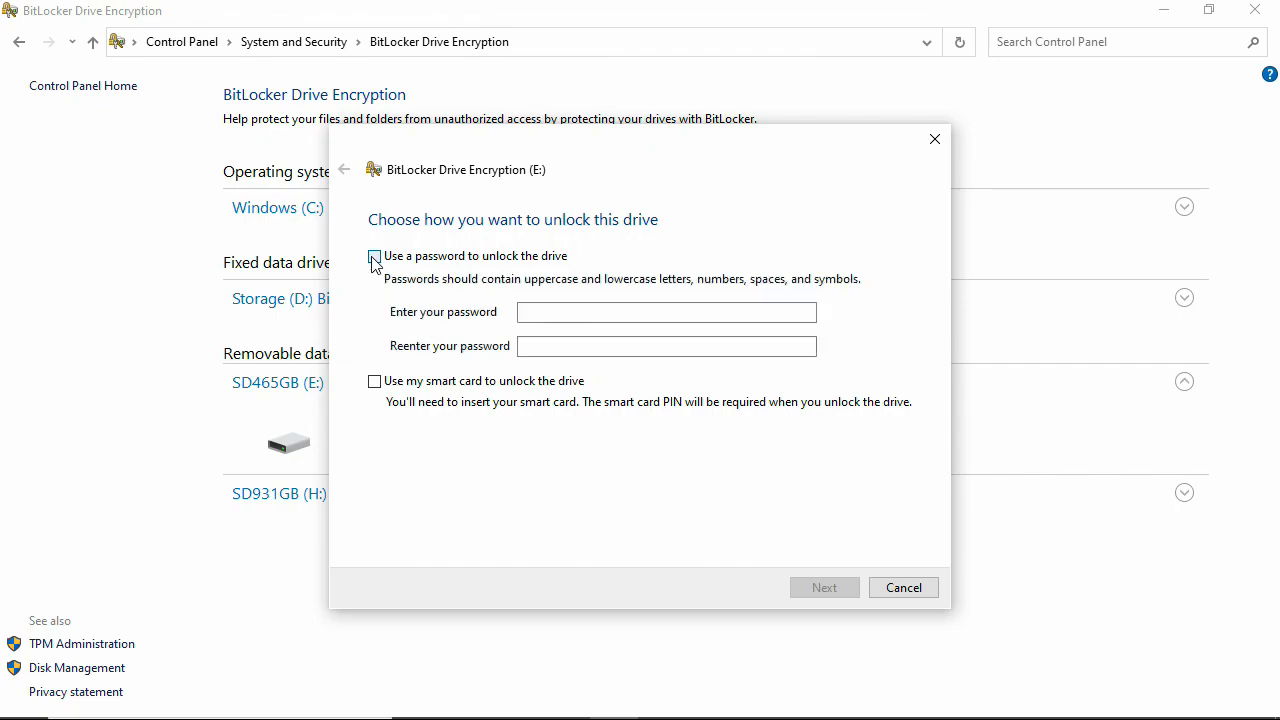
pyautogui.click(533, 313)
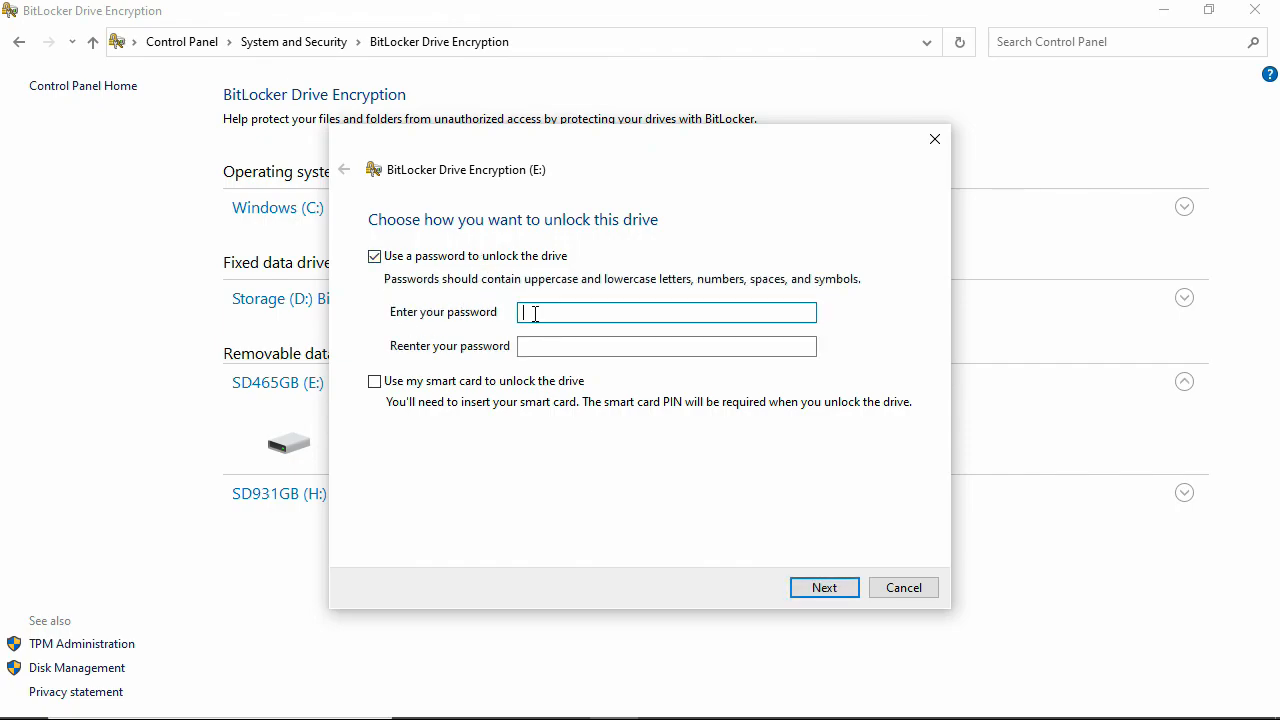
pyautogui.write('1234567890')
pyautogui.press('Tab')
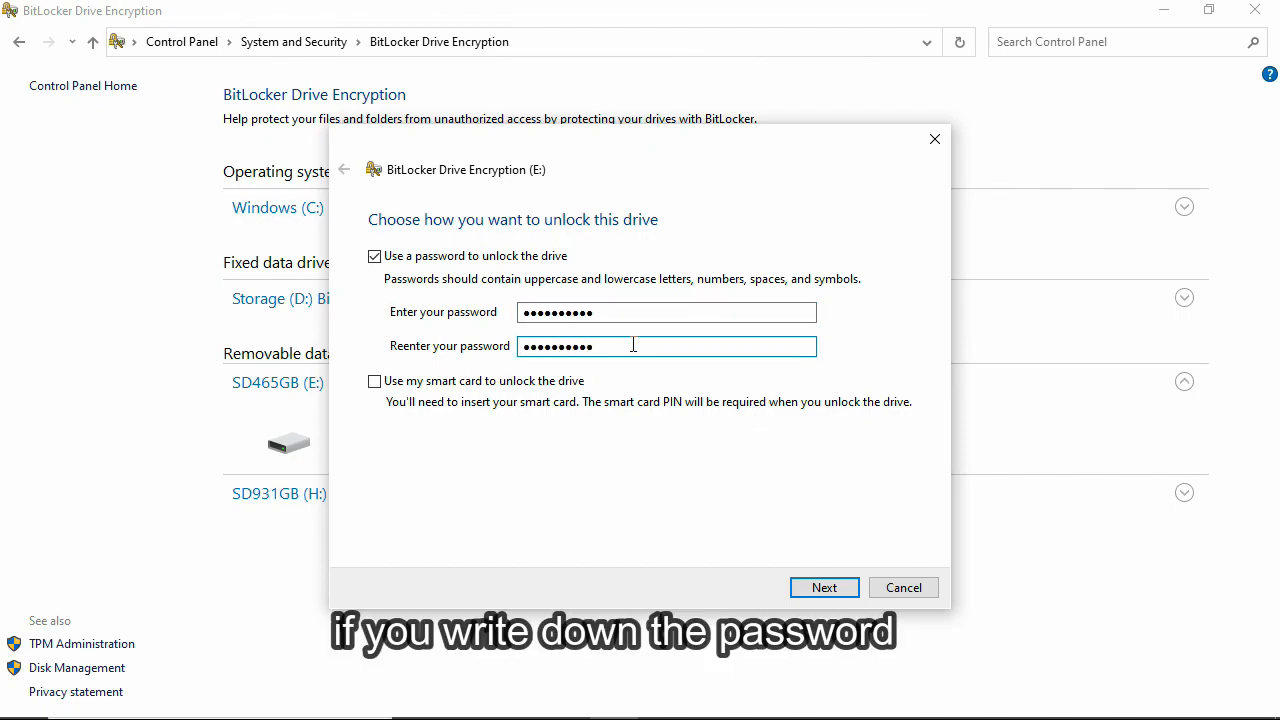
pyautogui.moveTo(623, 312); pyautogui.dragTo(519, 315)
pyautogui.click(519, 316)
pyautogui.press('Tab')
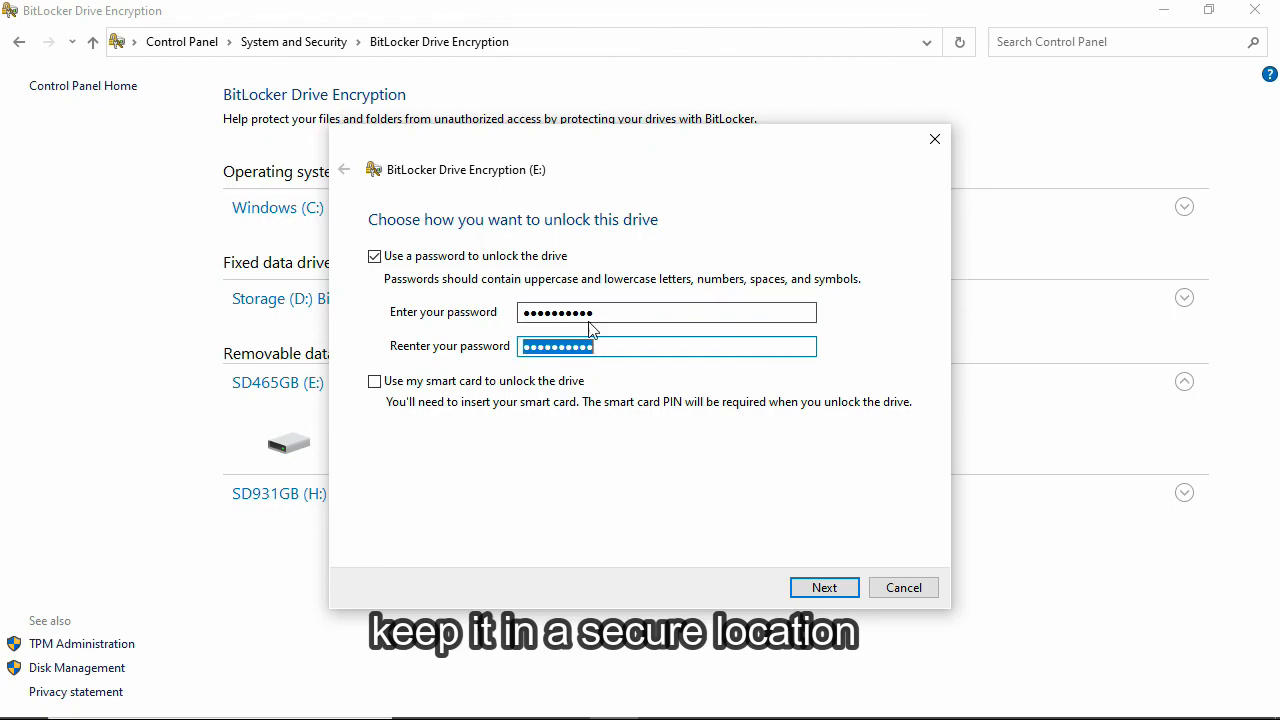
# - Try saving the recovery key as a file in the root of Storage (D:), and dismiss the rejection error
pyautogui.click(844, 589)
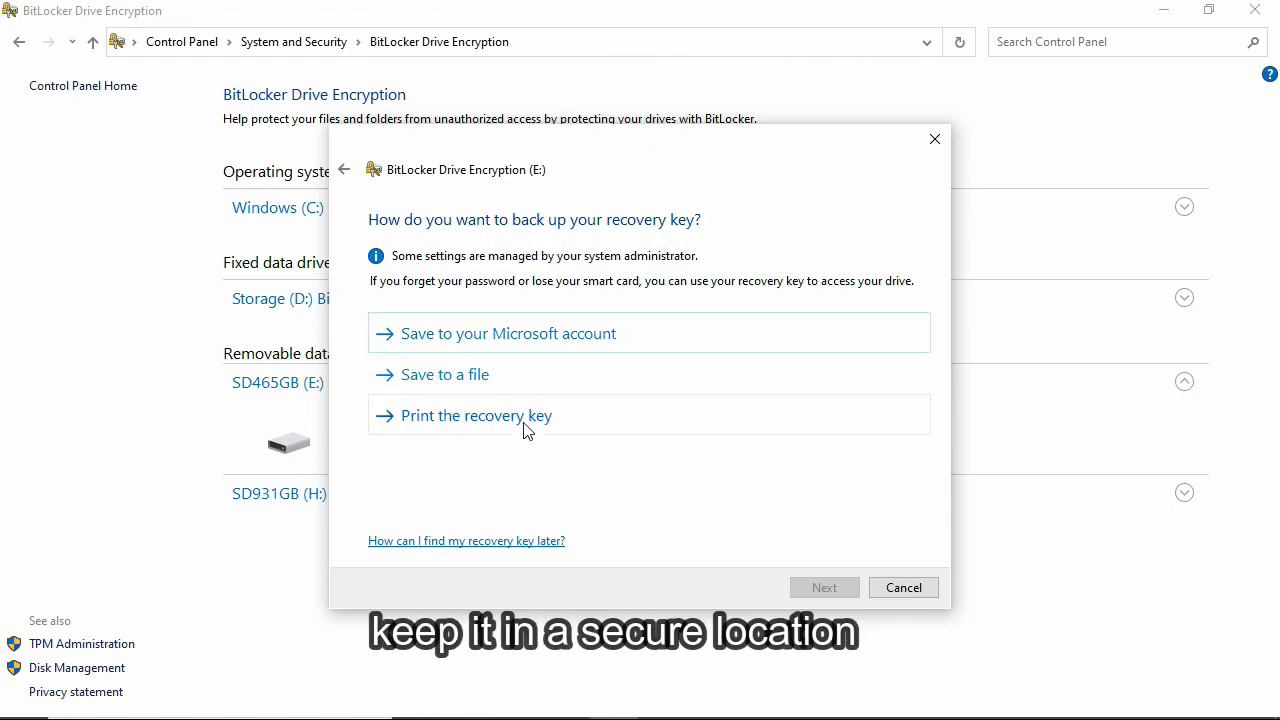
pyautogui.click(440, 380)
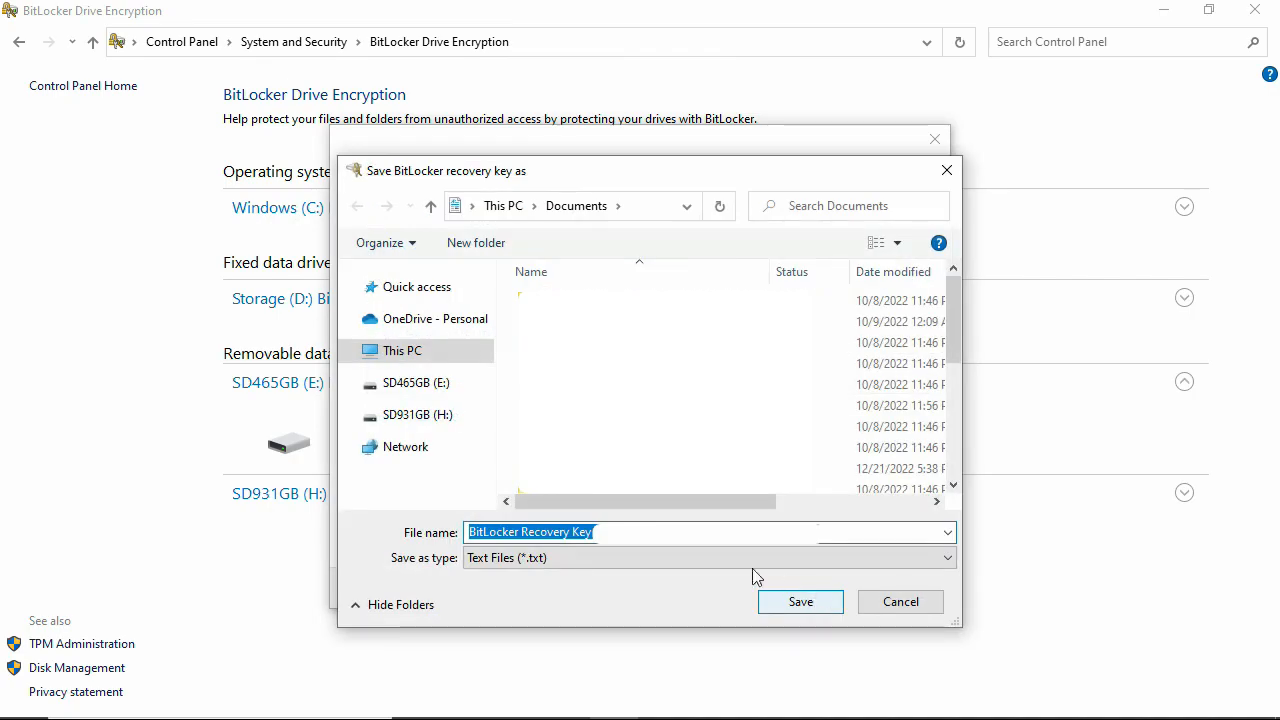
pyautogui.click(615, 412)
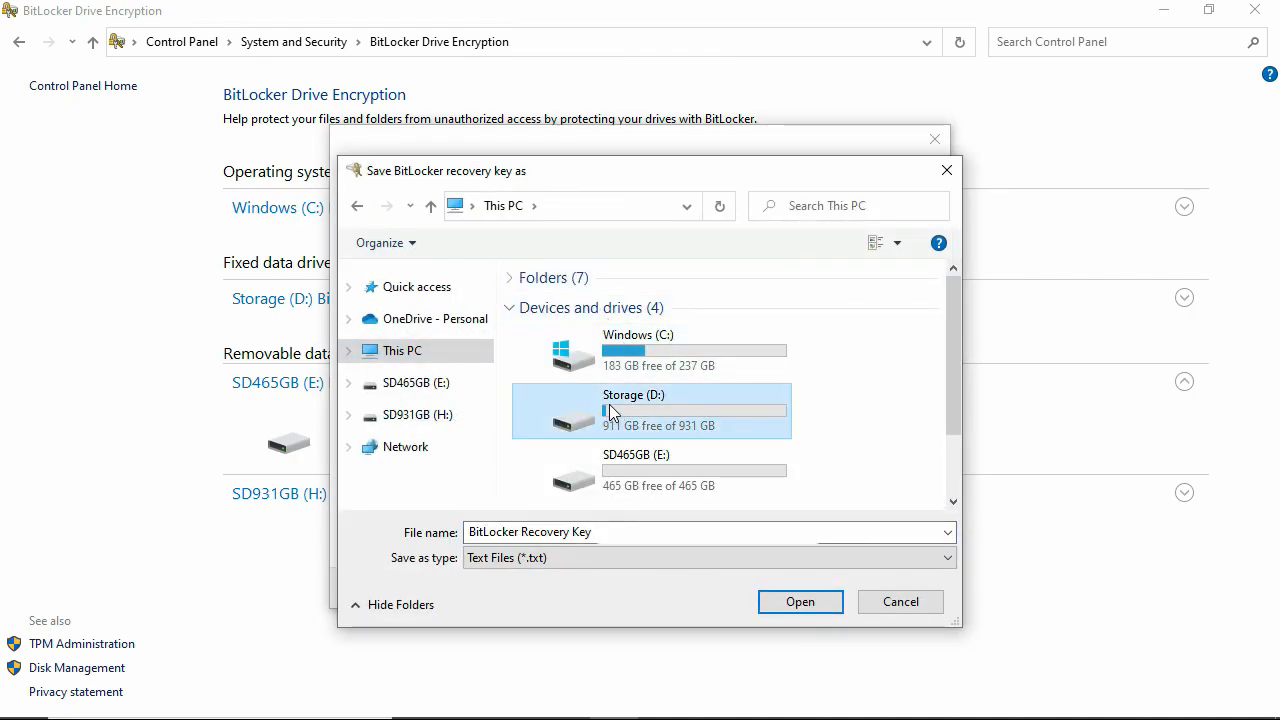
pyautogui.doubleClick(656, 414)
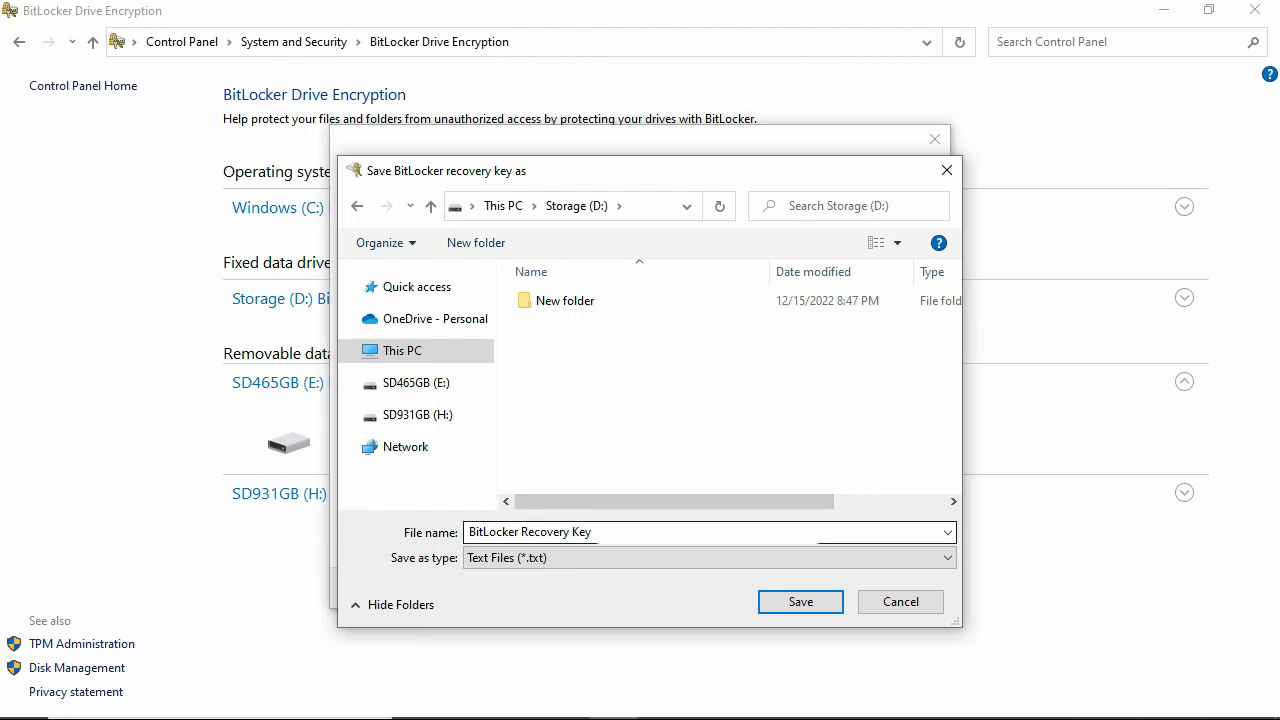
pyautogui.click(806, 604)
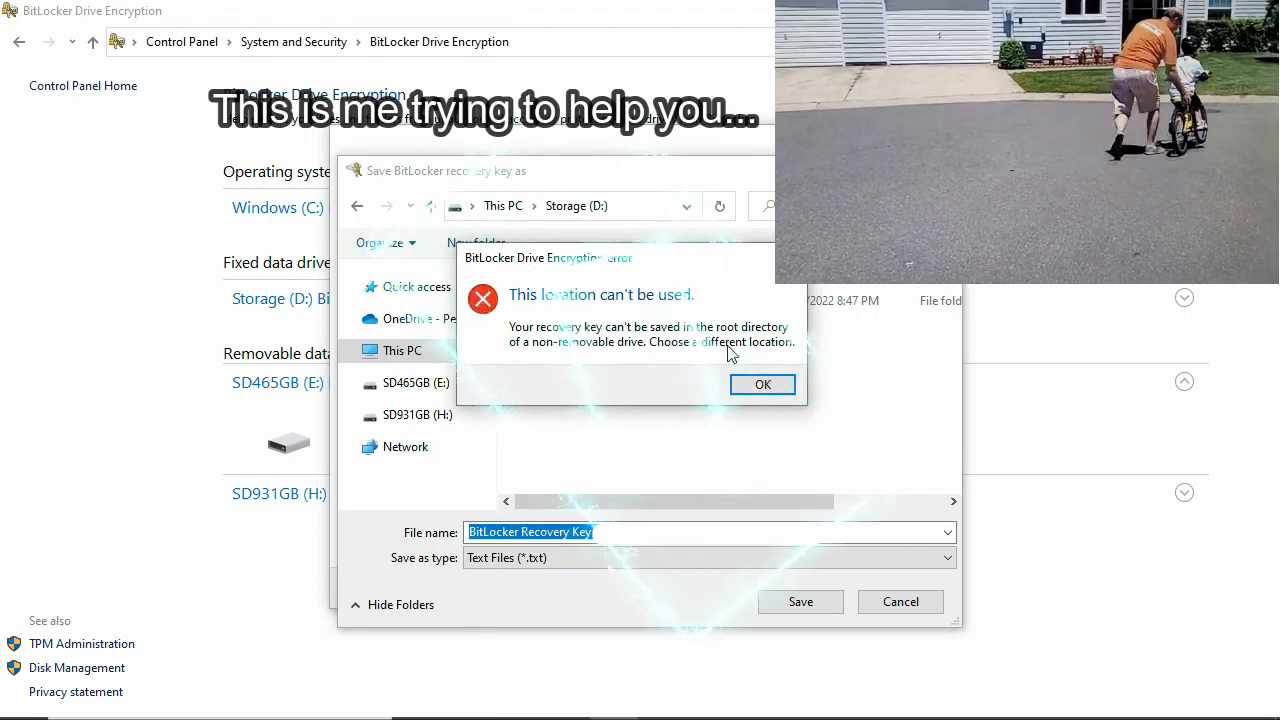
pyautogui.click(762, 388)
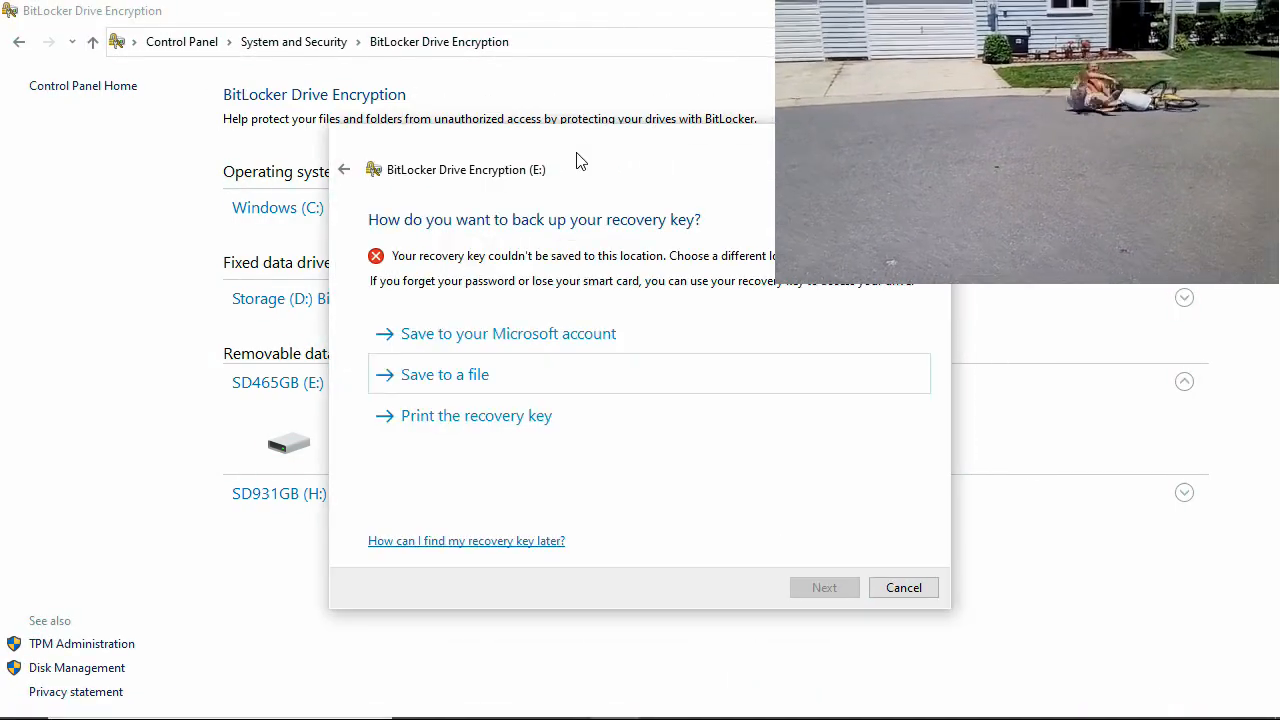
# - Retry saving the recovery key file to Storage (D:) and dismiss the same location error
pyautogui.click(474, 384)
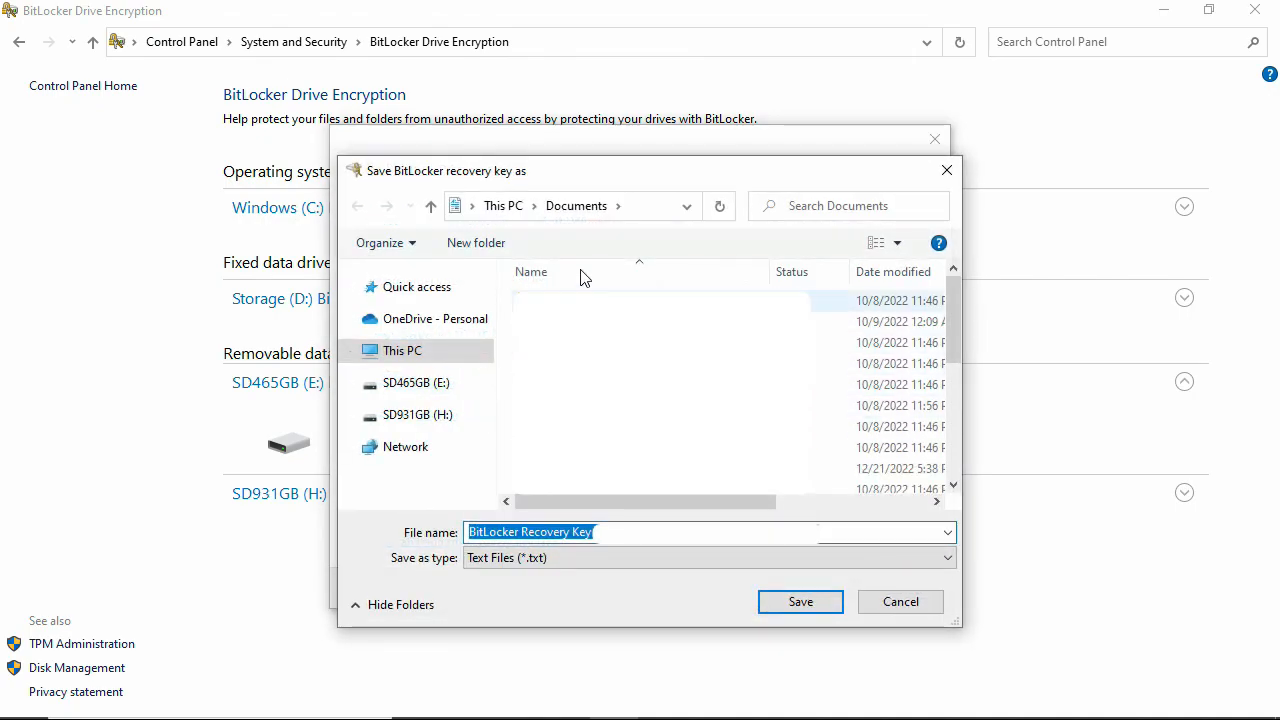
pyautogui.click(372, 358)
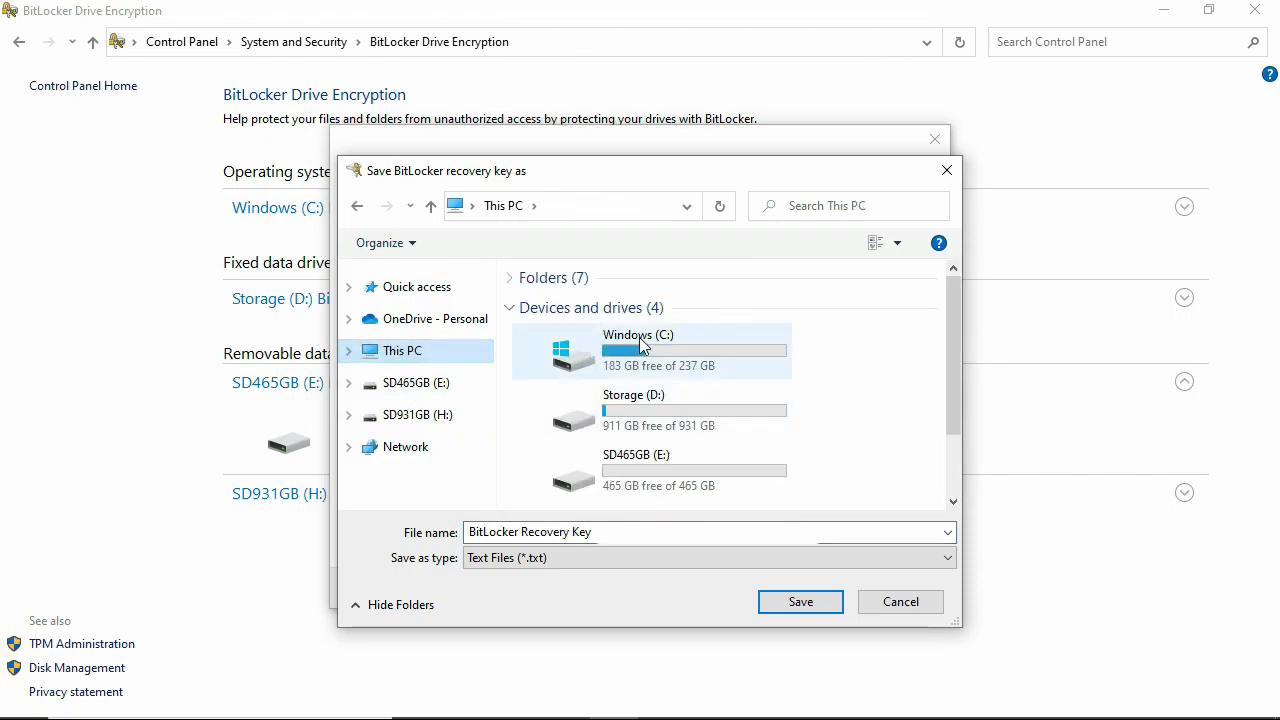
pyautogui.click(638, 405)
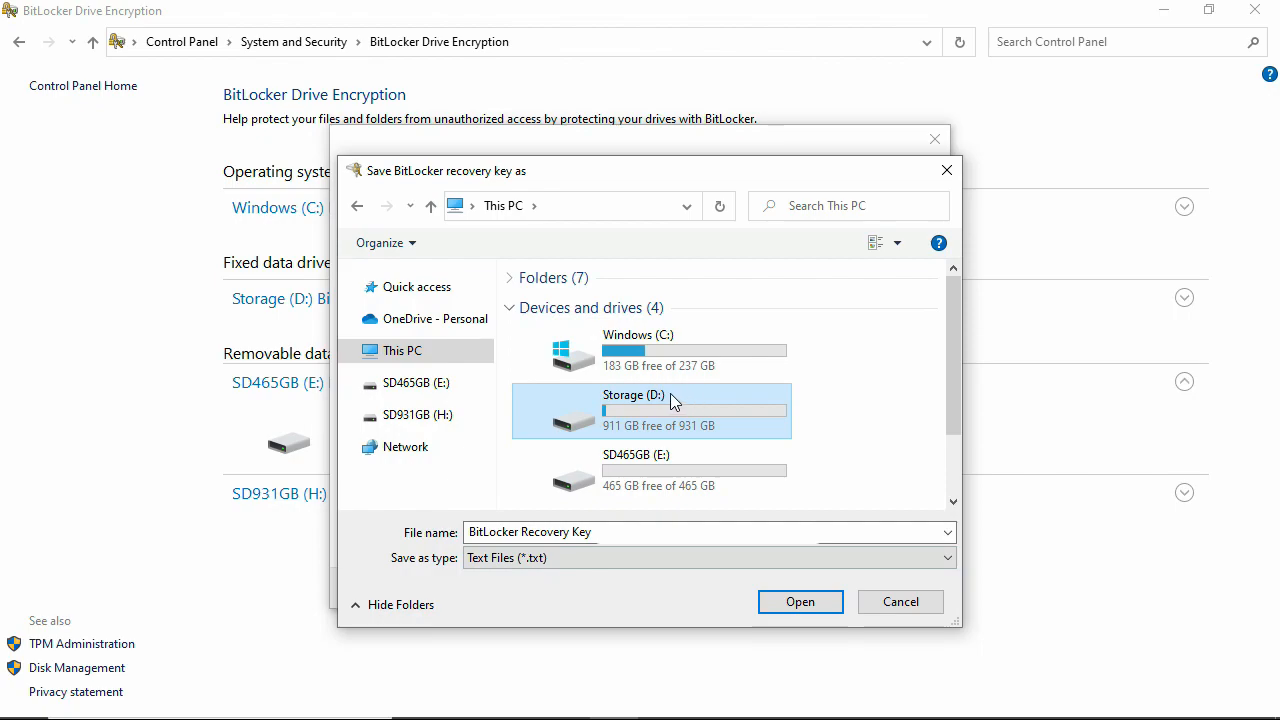
pyautogui.click(803, 605)
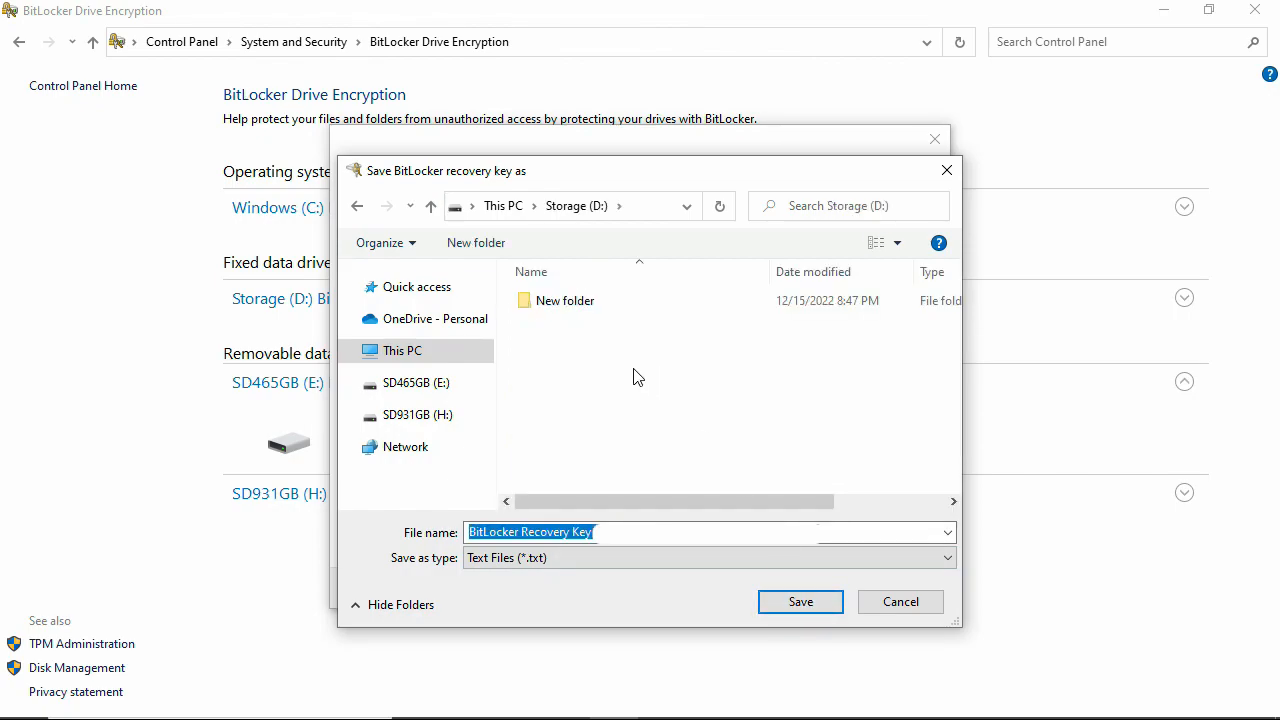
pyautogui.click(800, 603)
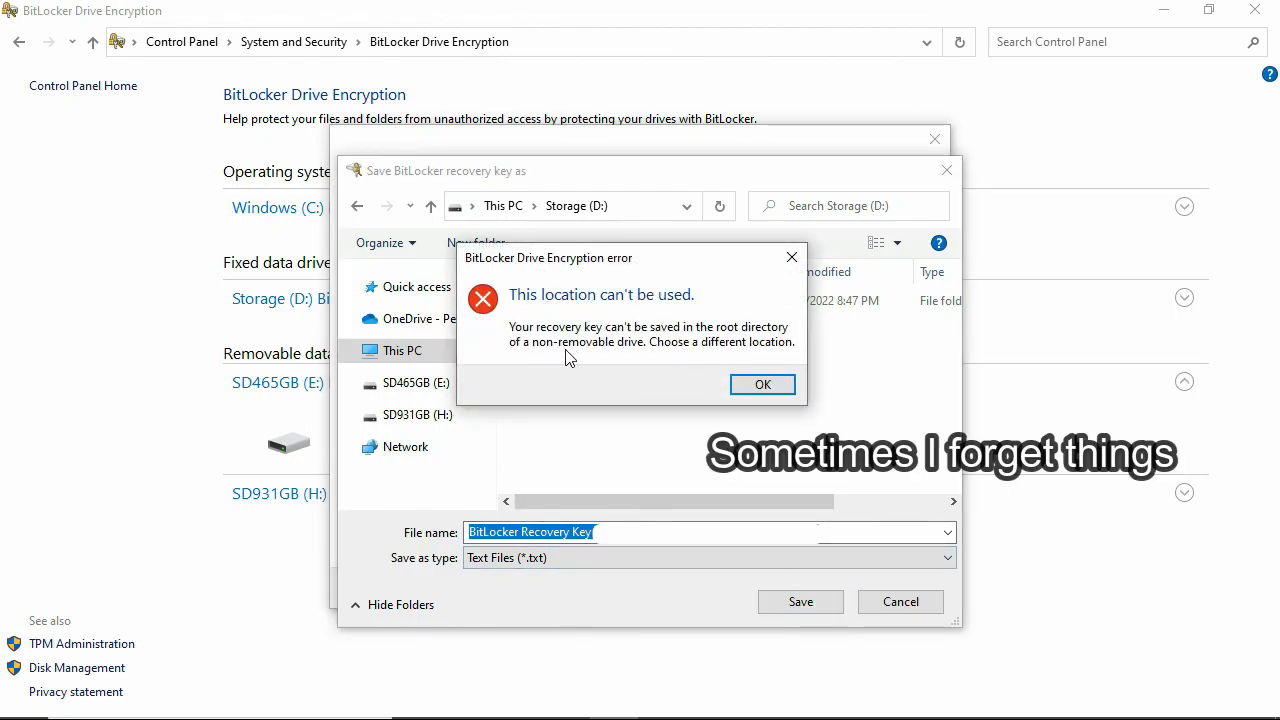
pyautogui.click(776, 390)
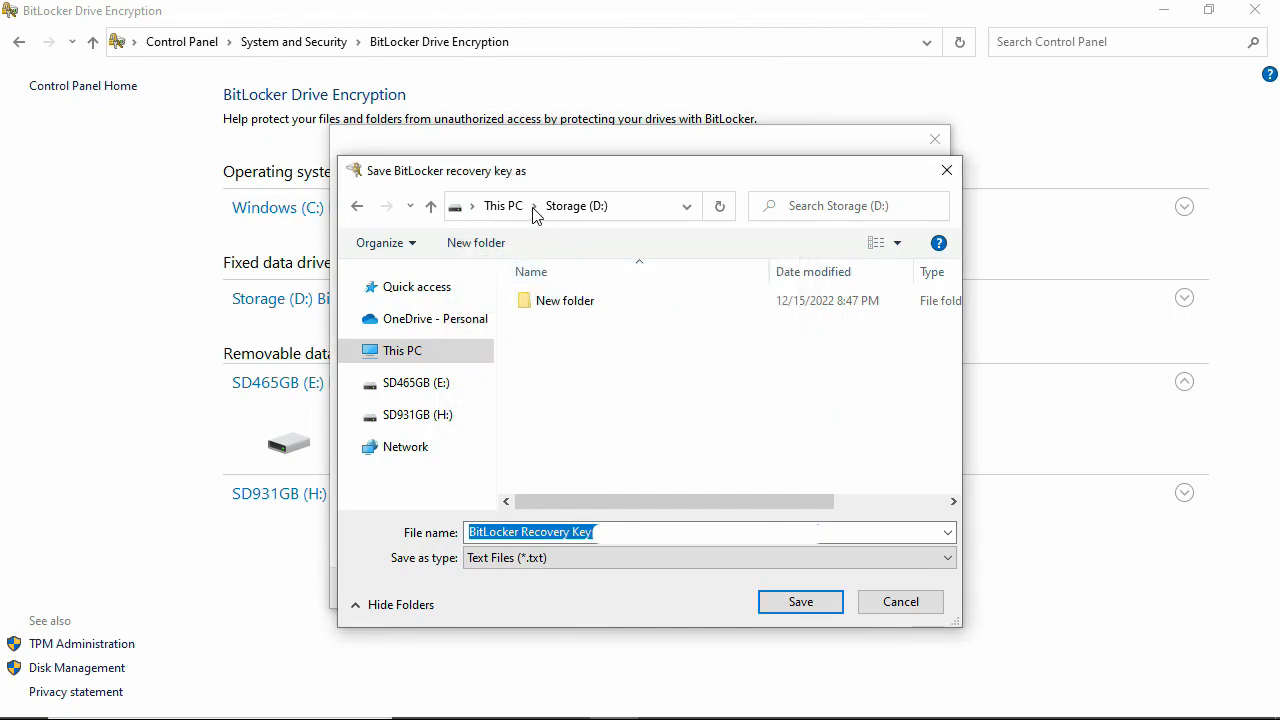
# - Save the recovery key text file into the H:\Keys folder on SD931GB (H:)
pyautogui.click(649, 206)
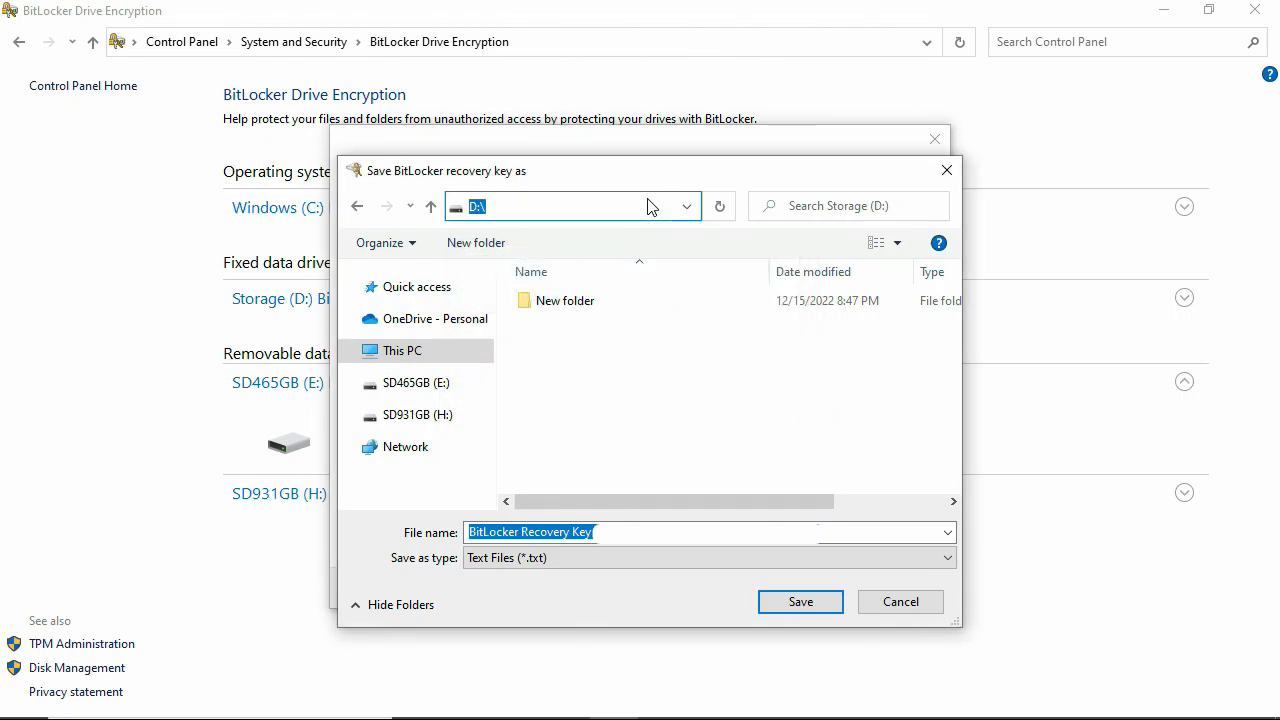
pyautogui.write('H:\\Keys')
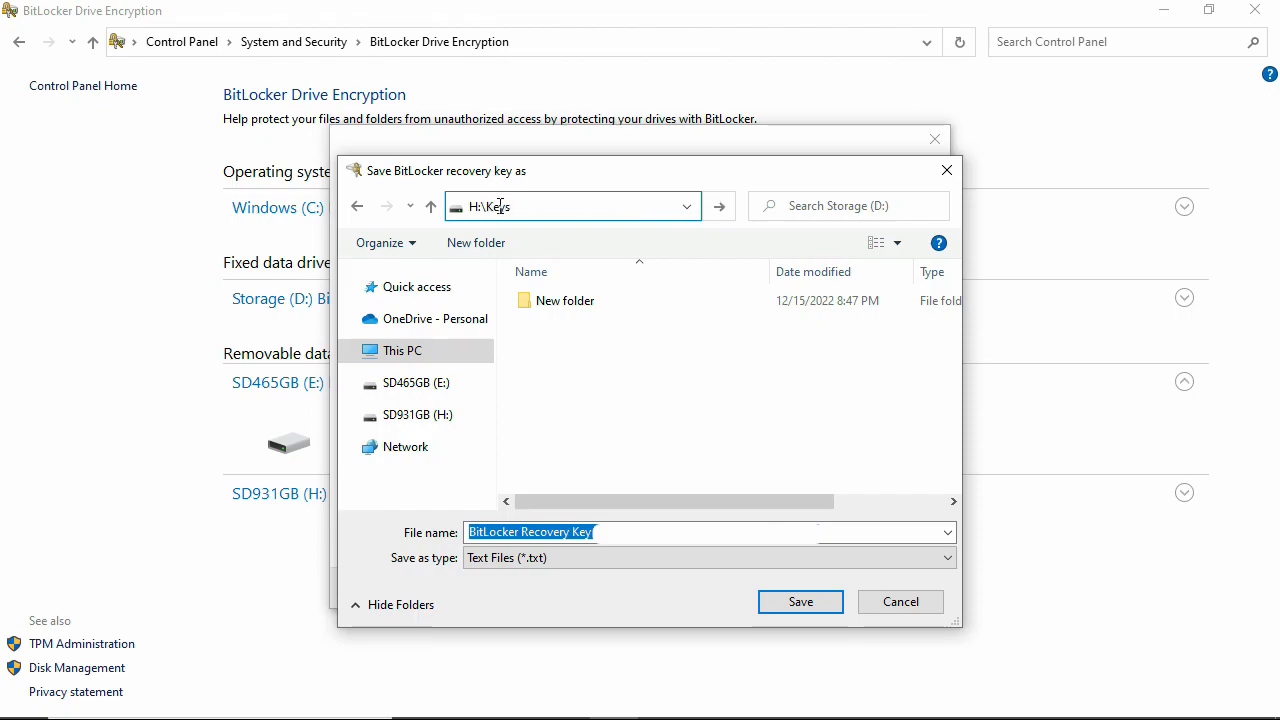
pyautogui.click(719, 206)
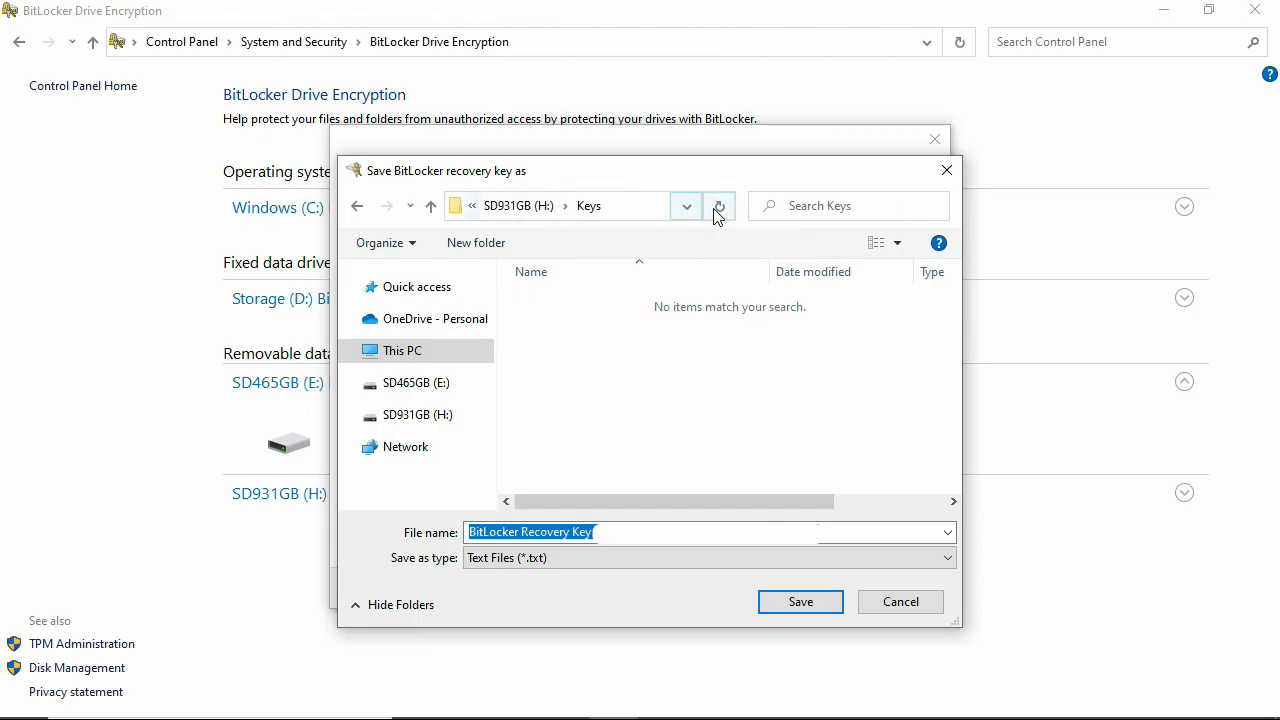
pyautogui.click(800, 602)
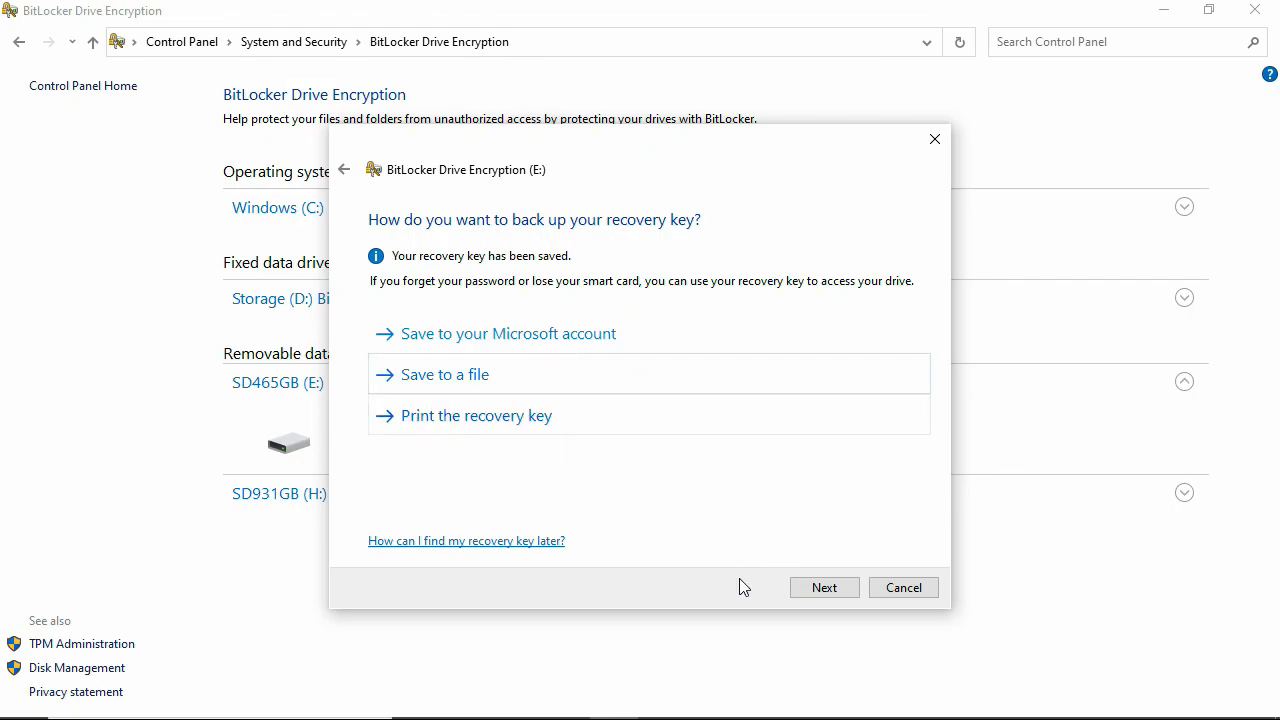
# - Advance to the encryption-scope step and select Encrypt entire drive
pyautogui.click(822, 588)
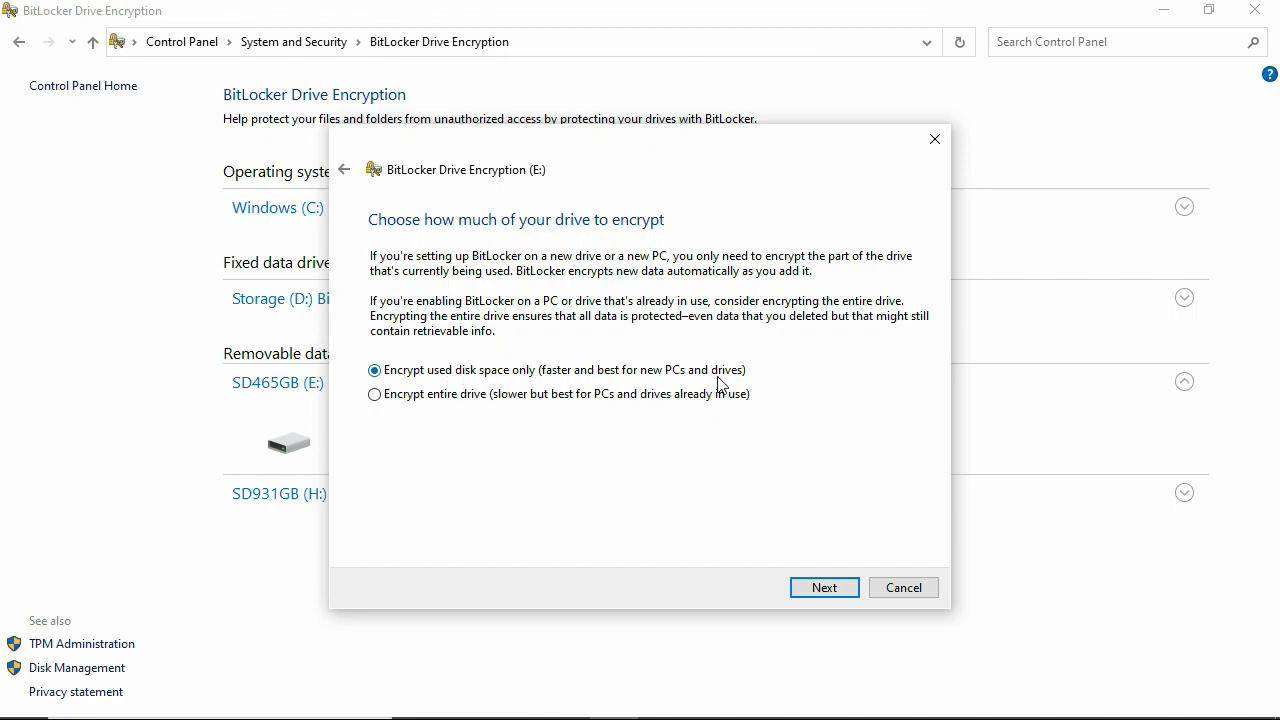
pyautogui.click(373, 395)
# - Leave Compatible mode as the encryption mode and advance to the ready-to-encrypt page
pyautogui.click(854, 589)
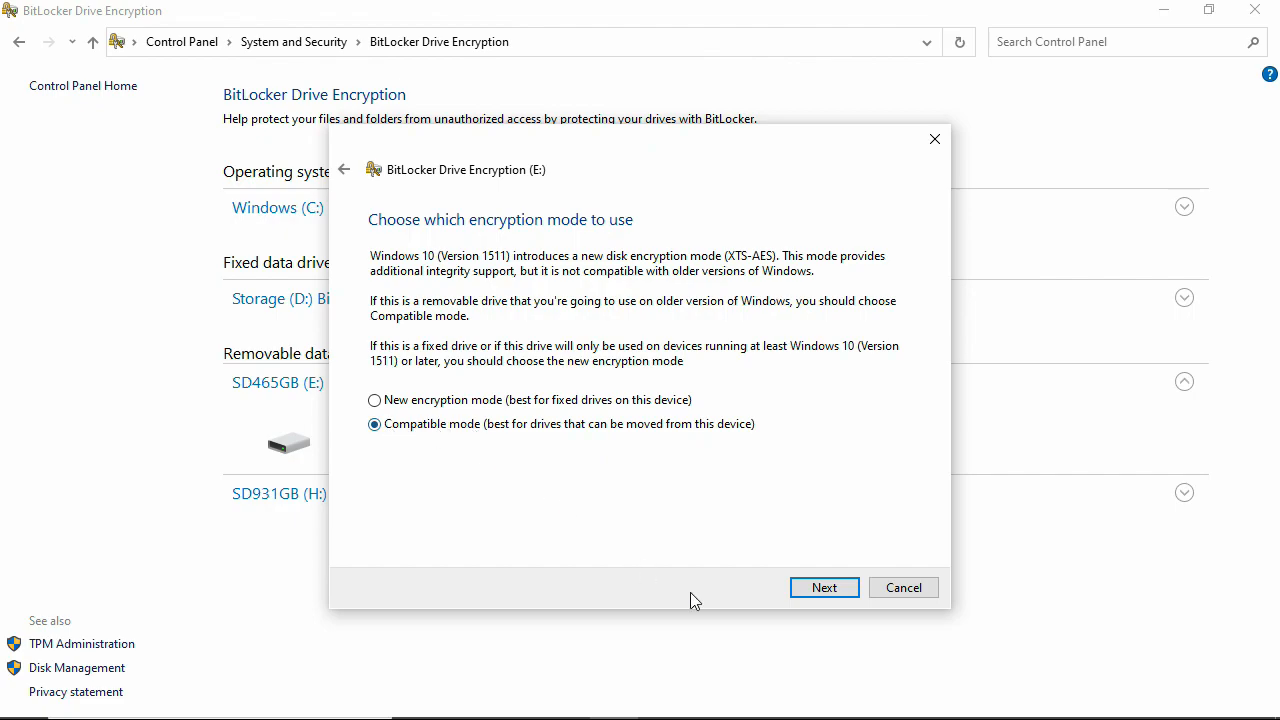
pyautogui.click(809, 596)
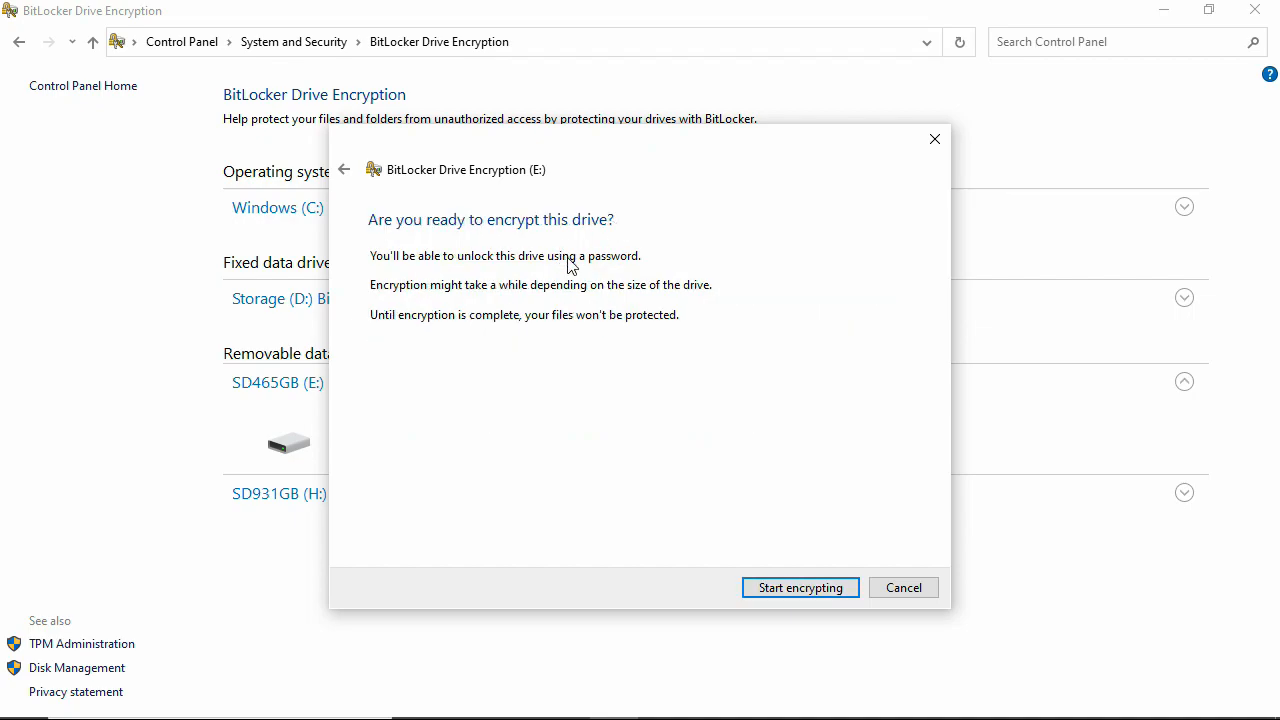
# - Start encrypting E: and keep the progress window in view until encryption completes
pyautogui.click(800, 588)
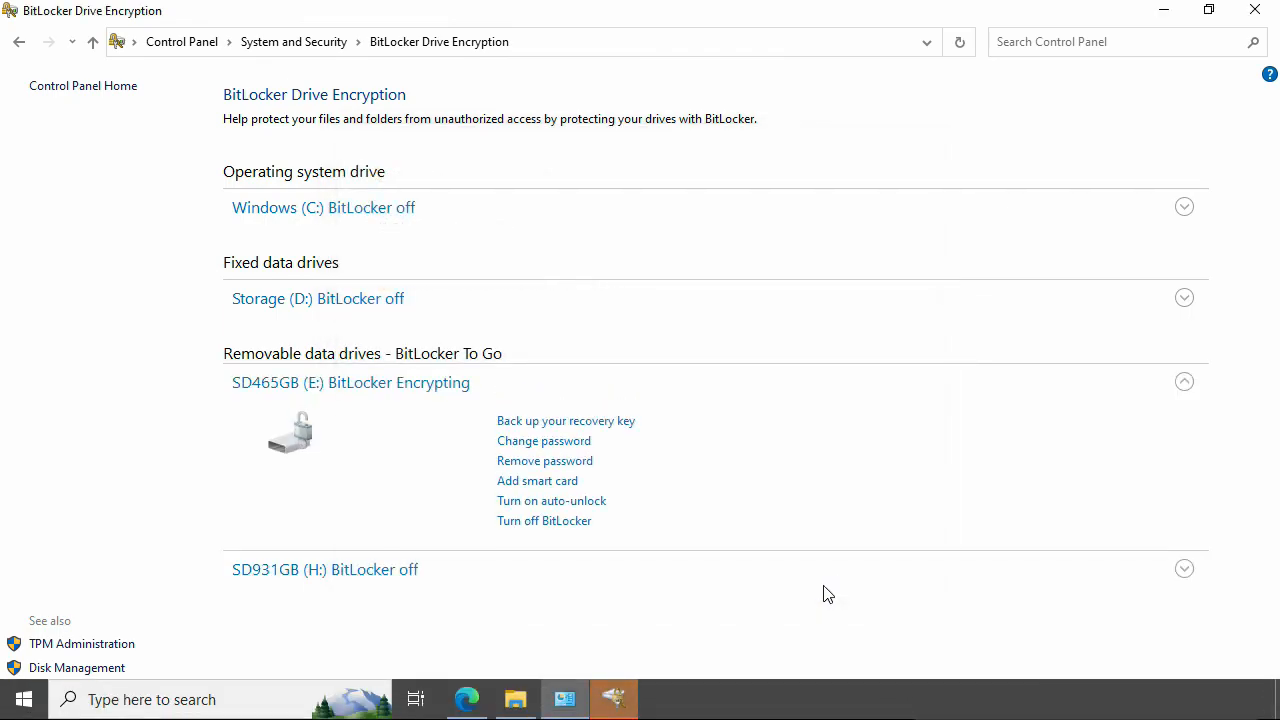
pyautogui.click(620, 703)
pyautogui.moveTo(607, 218); pyautogui.dragTo(812, 175)
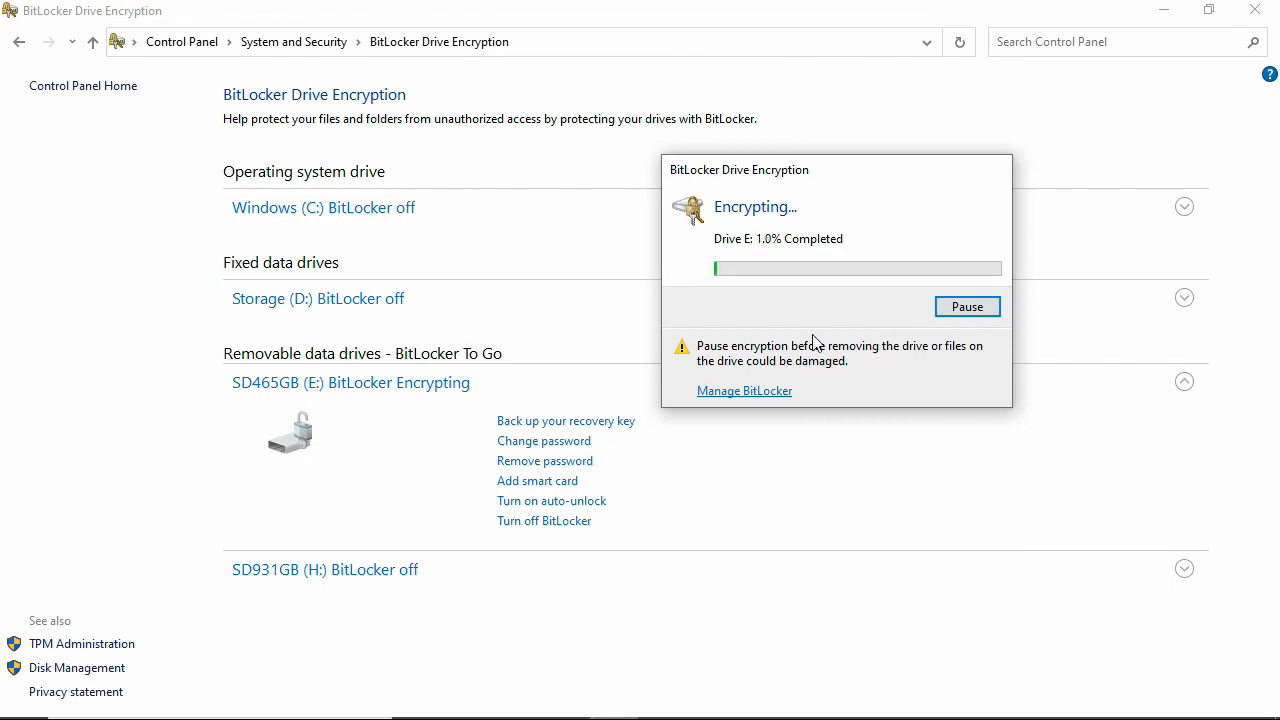
pyautogui.moveTo(786, 183); pyautogui.dragTo(588, 339)
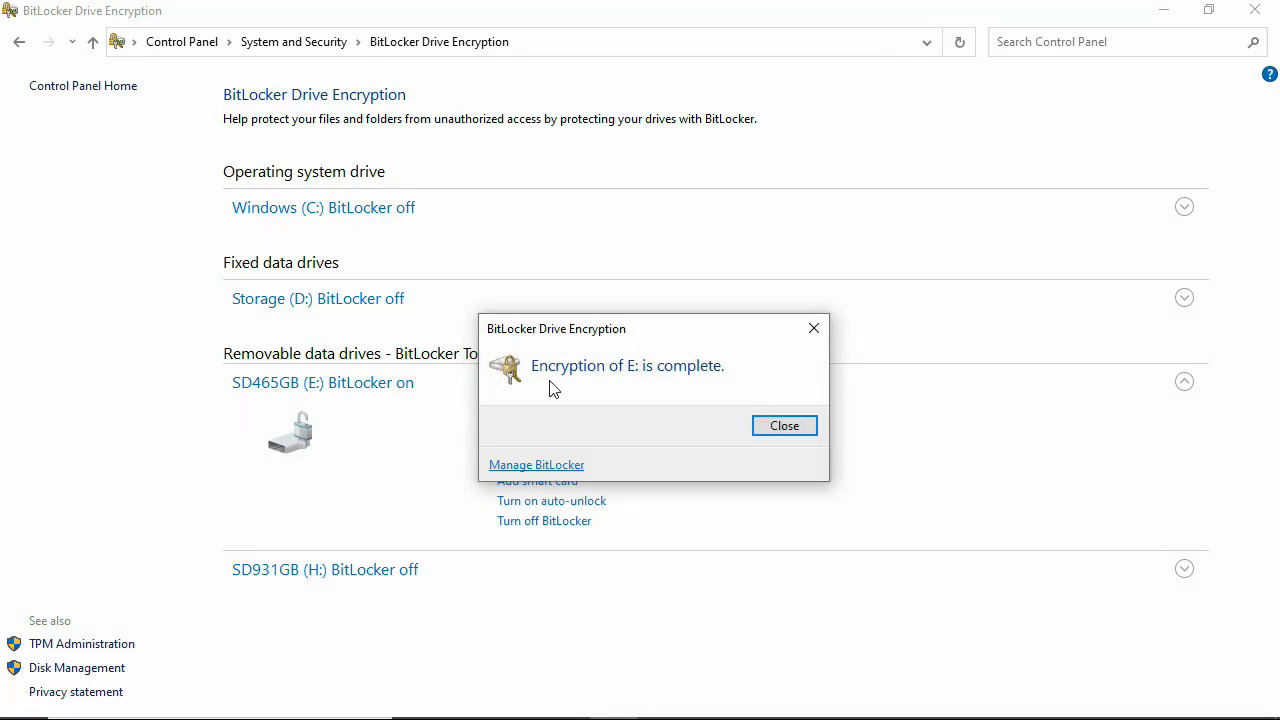
# - Close the completion notice, collapse E:'s section, and open Safely Remove Hardware from the tray
pyautogui.click(811, 427)
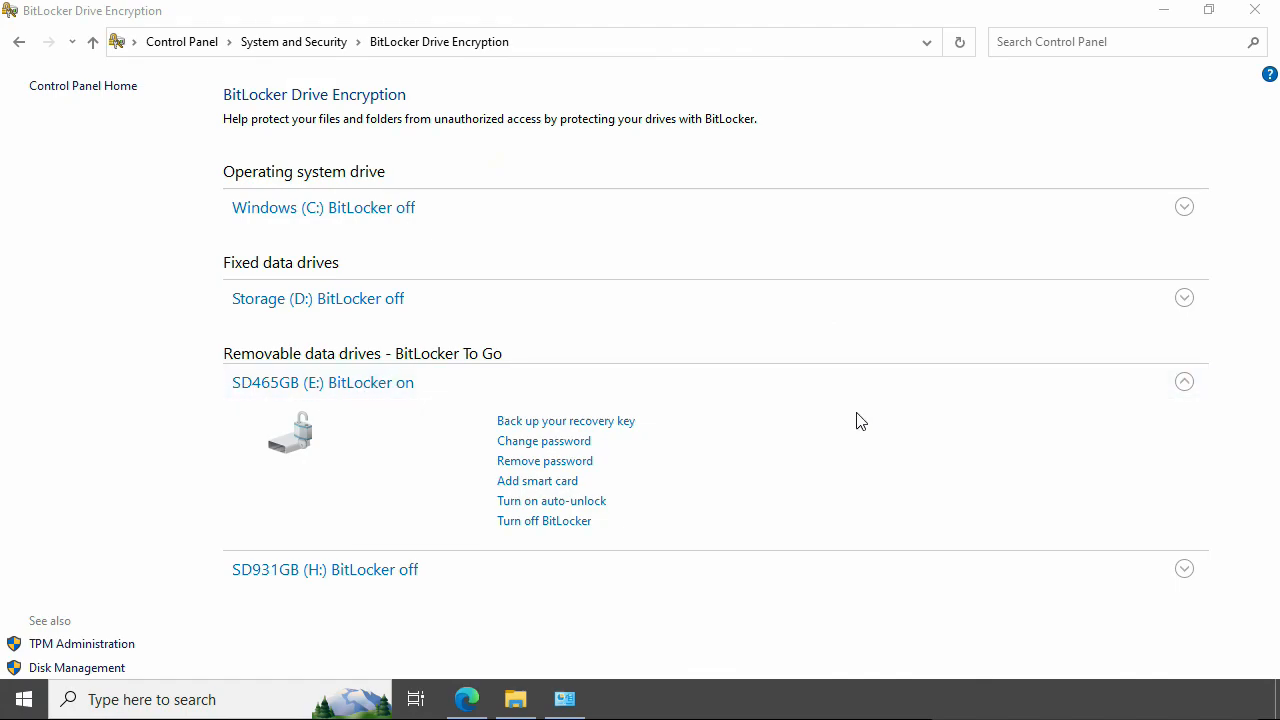
pyautogui.click(1188, 394)
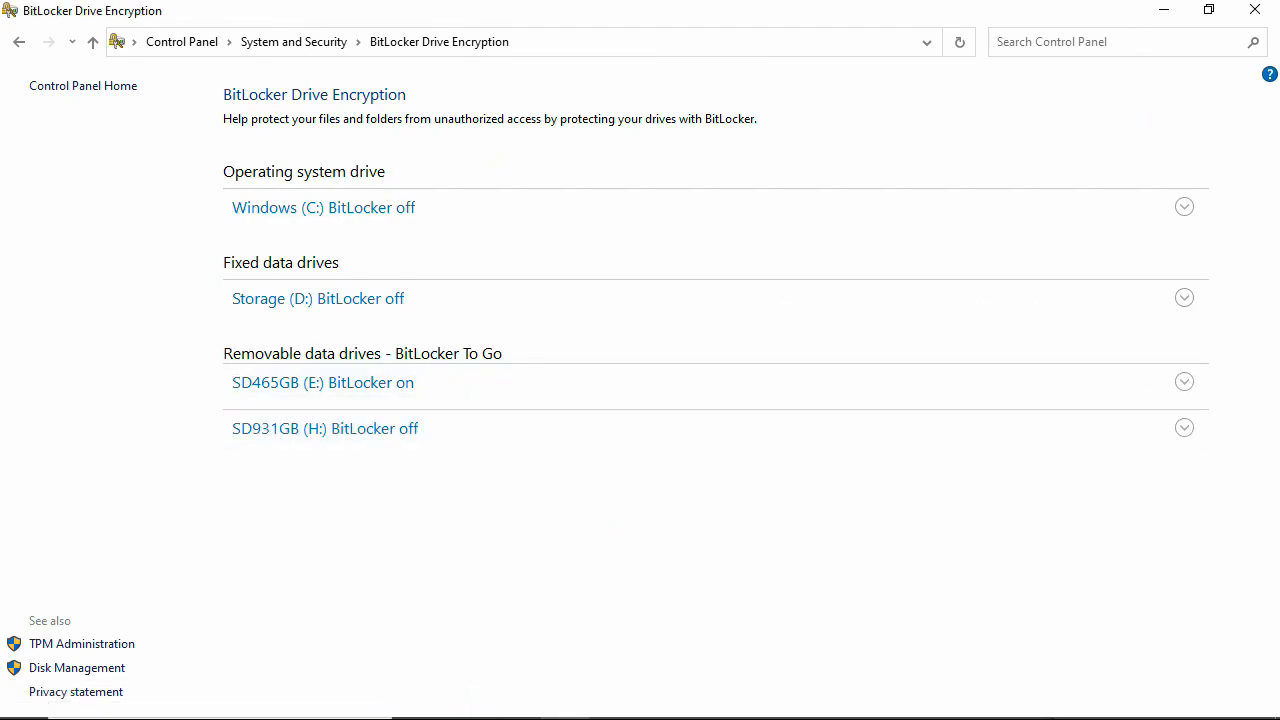
pyautogui.click(1055, 700)
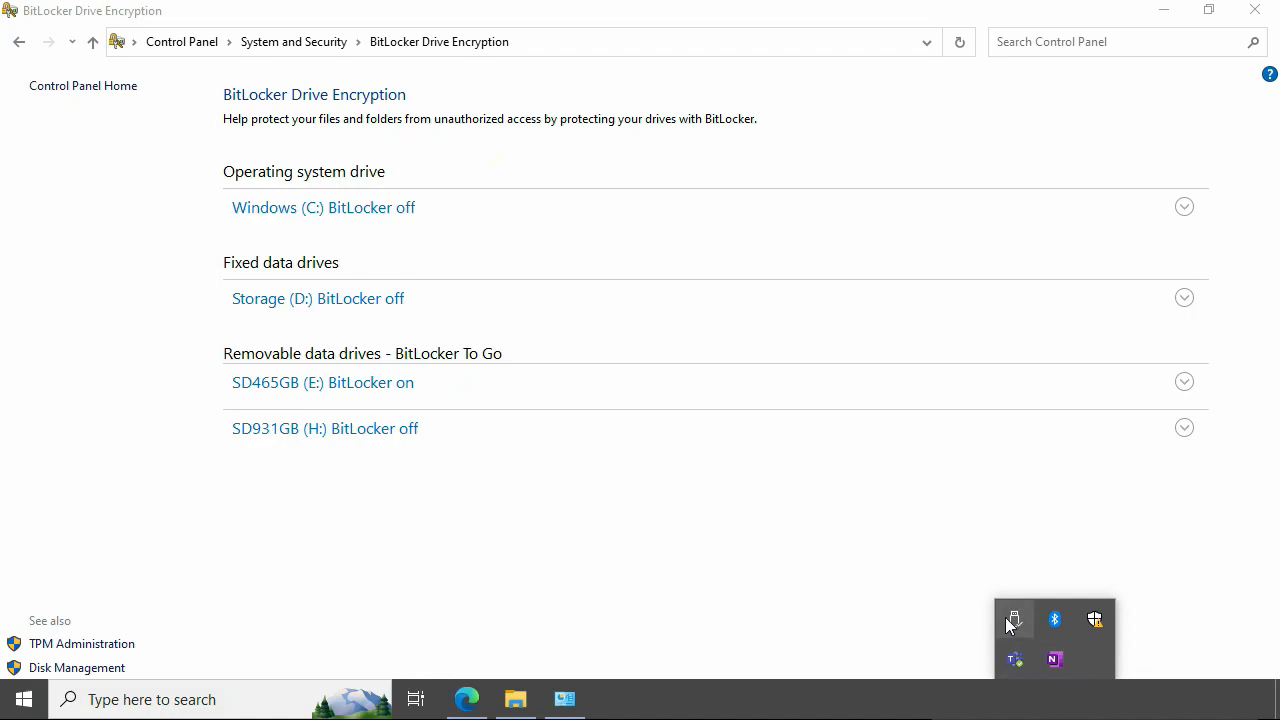
pyautogui.click(1013, 619)
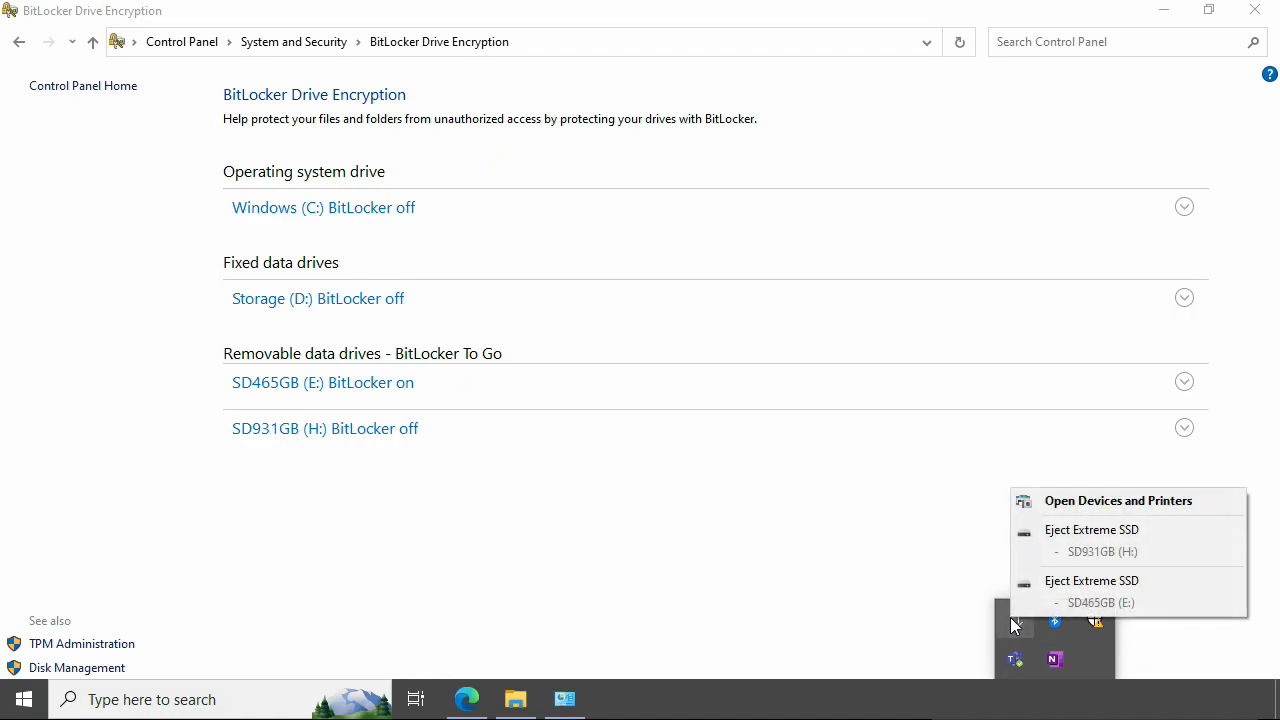
# - Open the SD465GB (E:) drive, return to This PC, and check drive E:'s context menu
pyautogui.click(1106, 583)
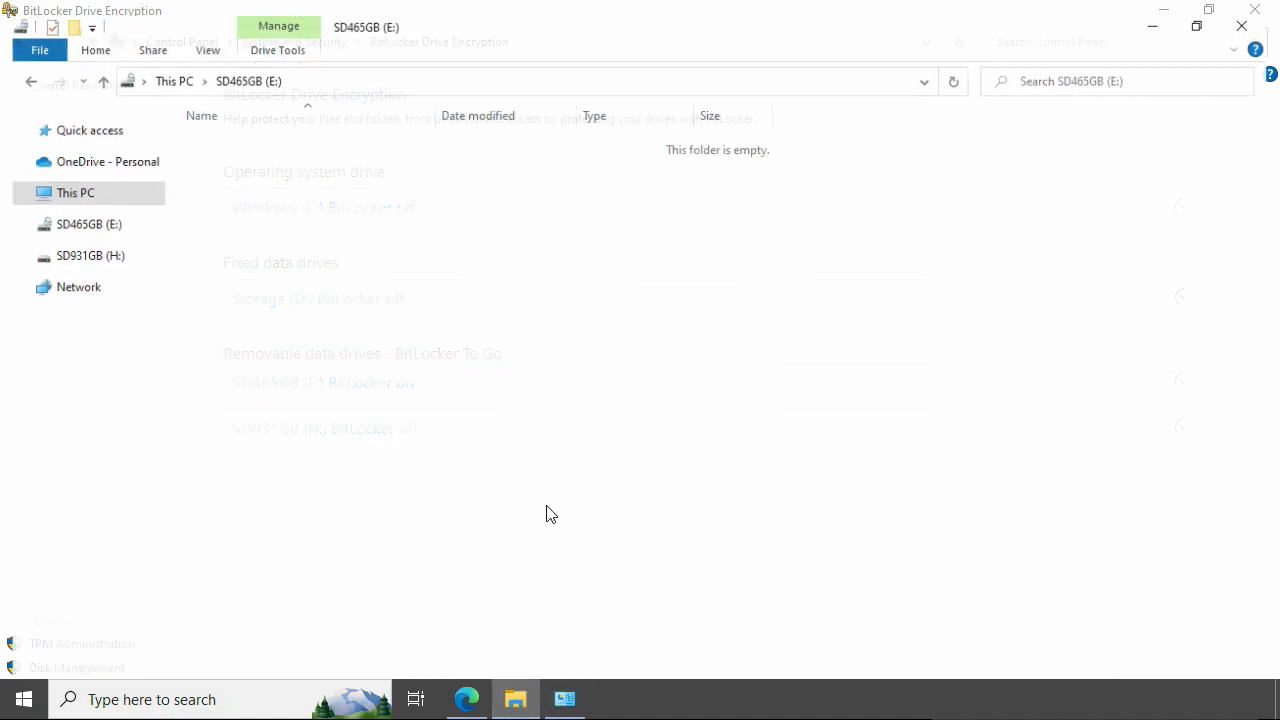
pyautogui.click(166, 68)
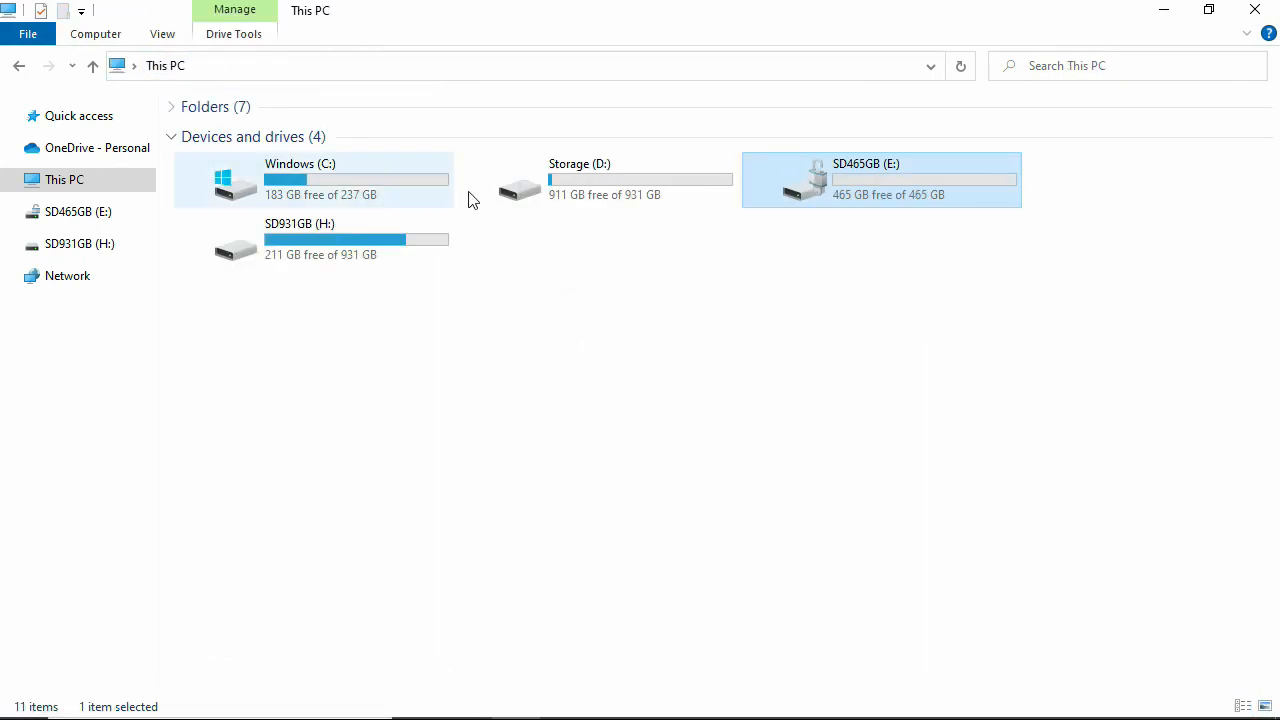
pyautogui.rightClick(801, 186)
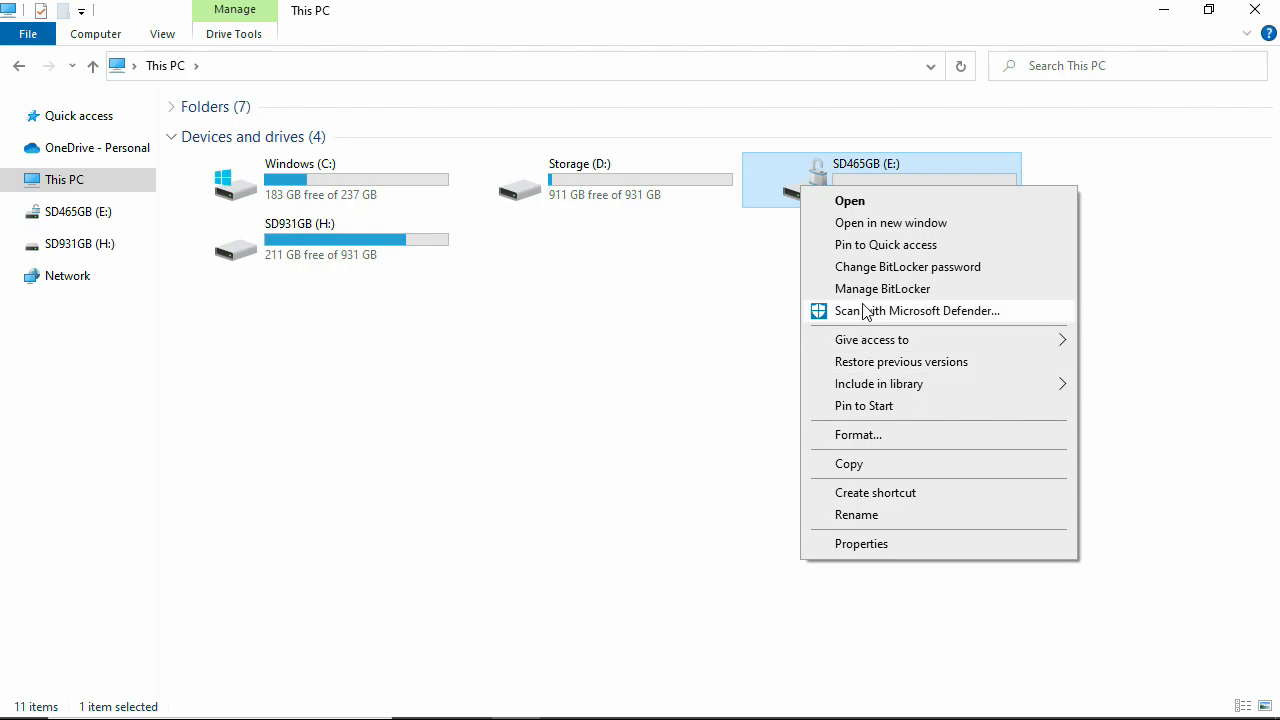
pyautogui.click(832, 200)
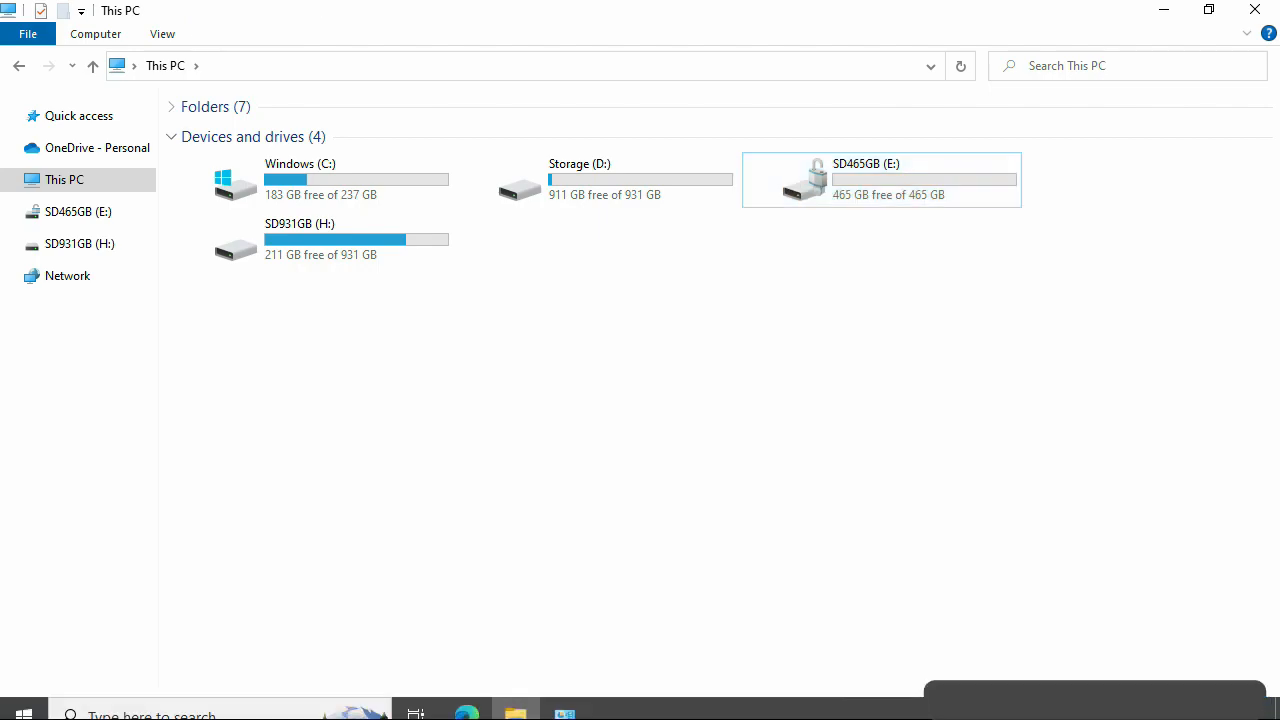
# - Safely eject SD465GB (E:) from the taskbar's Safely Remove Hardware menu
pyautogui.click(1054, 699)
pyautogui.click(1020, 618)
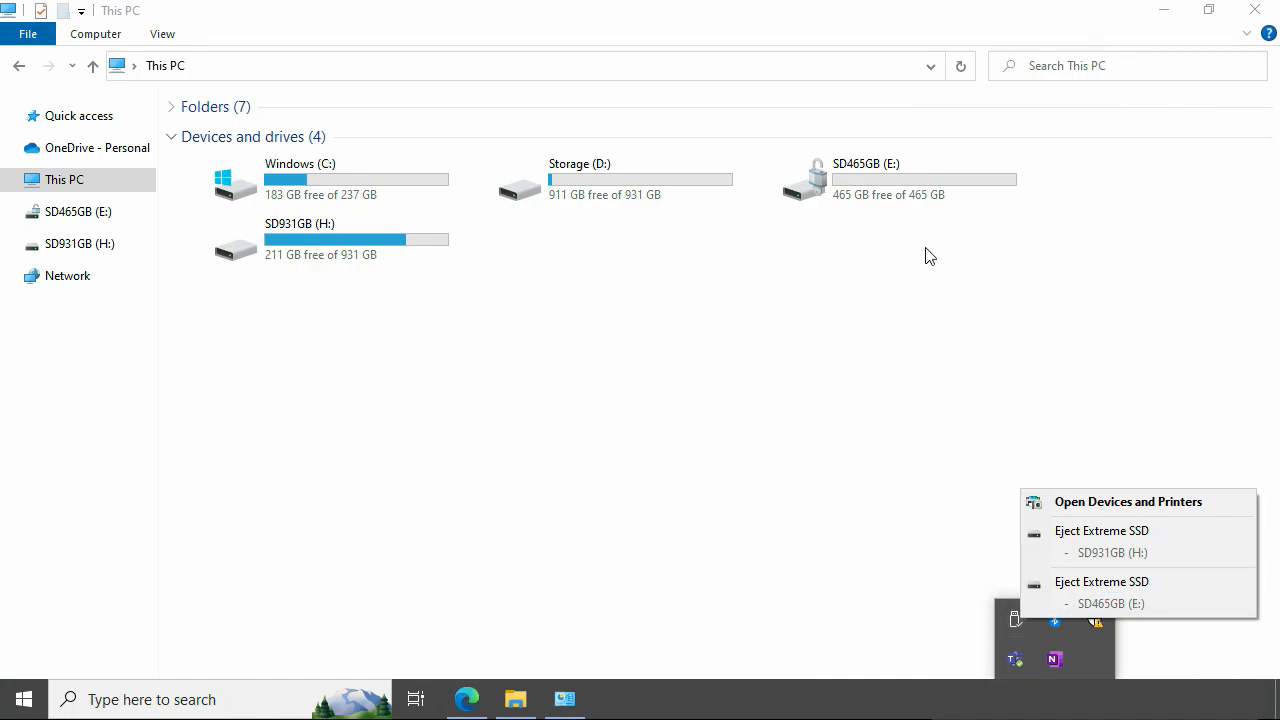
pyautogui.click(1139, 584)
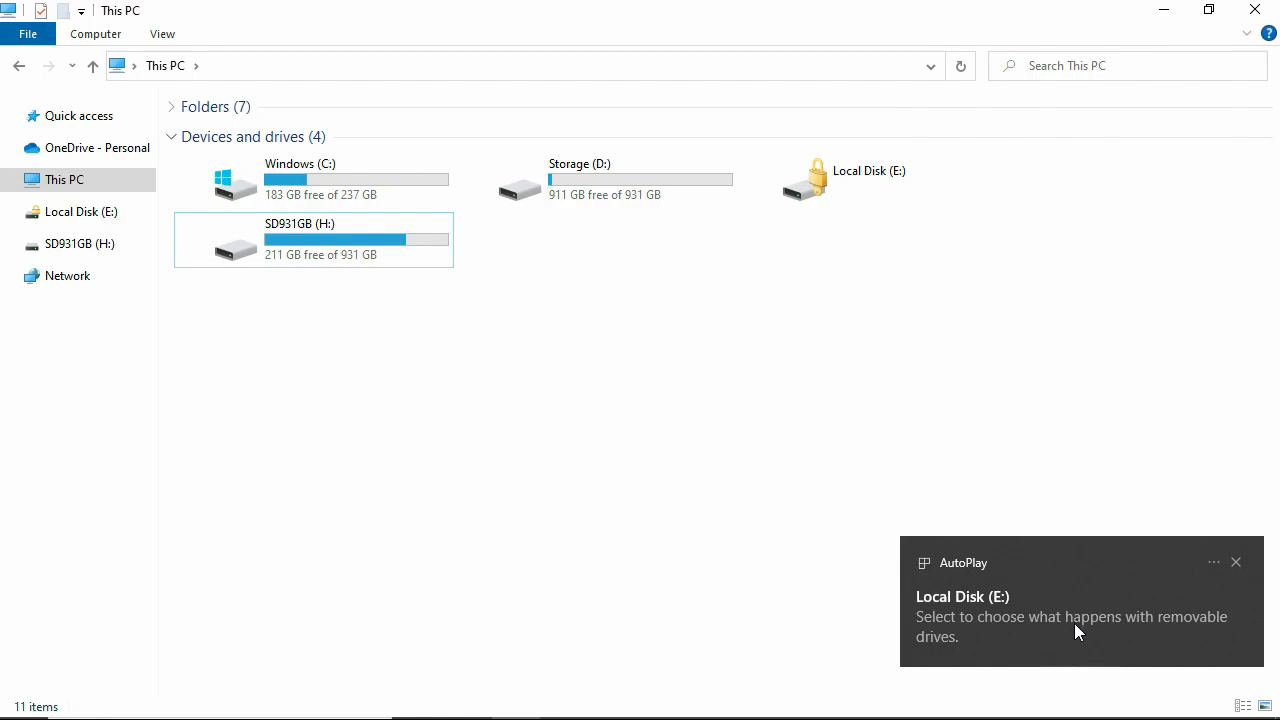
# - Dismiss the AutoPlay notice, then unlock drive E: by entering its BitLocker password
pyautogui.click(1236, 564)
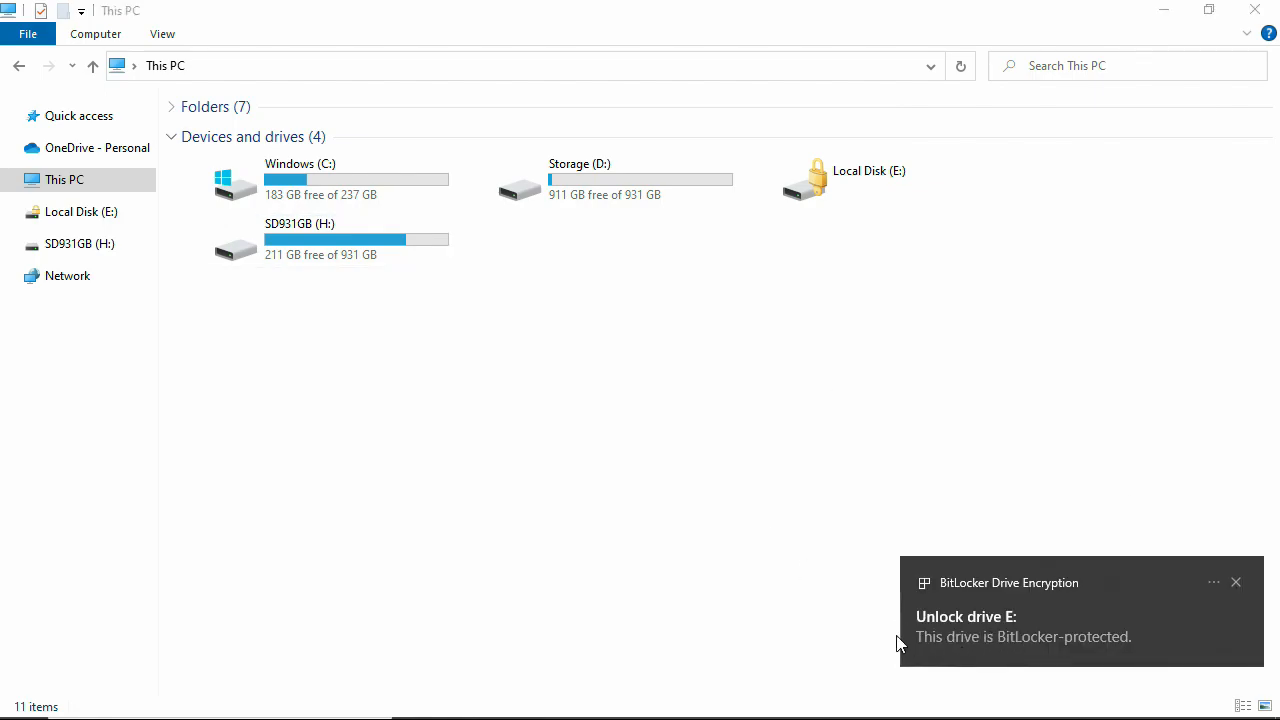
pyautogui.click(1092, 642)
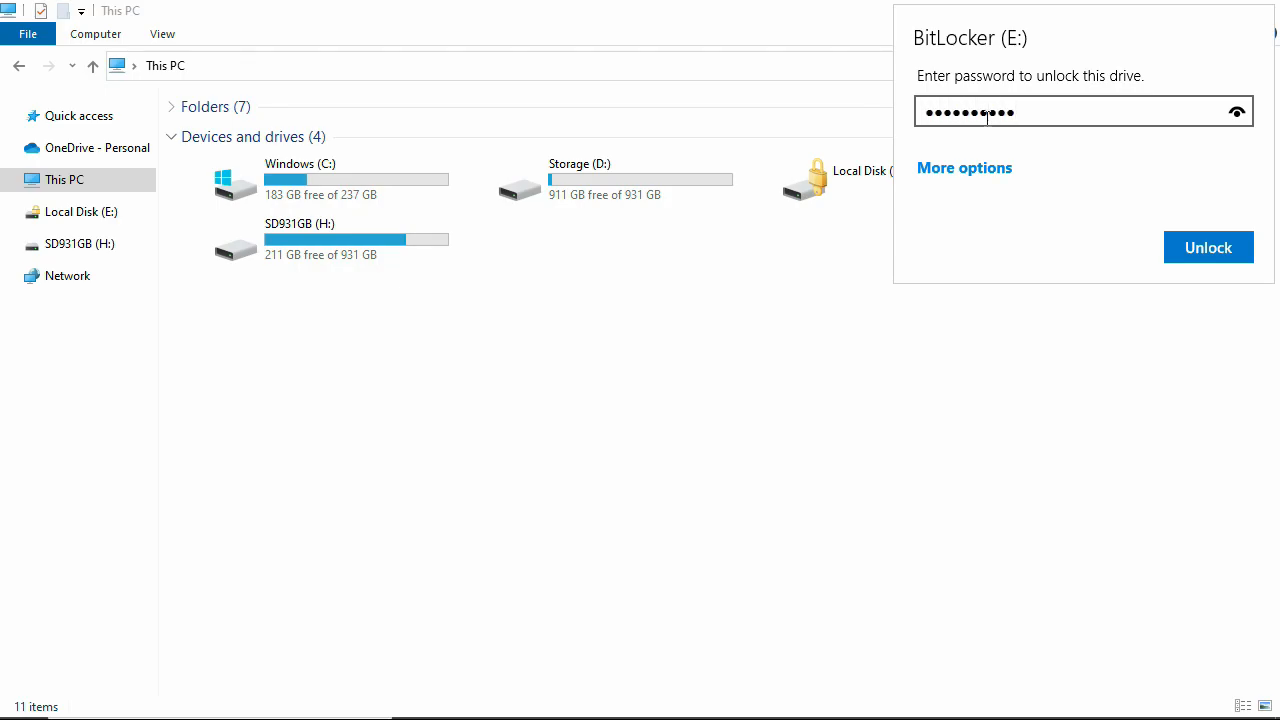
pyautogui.press('Return')
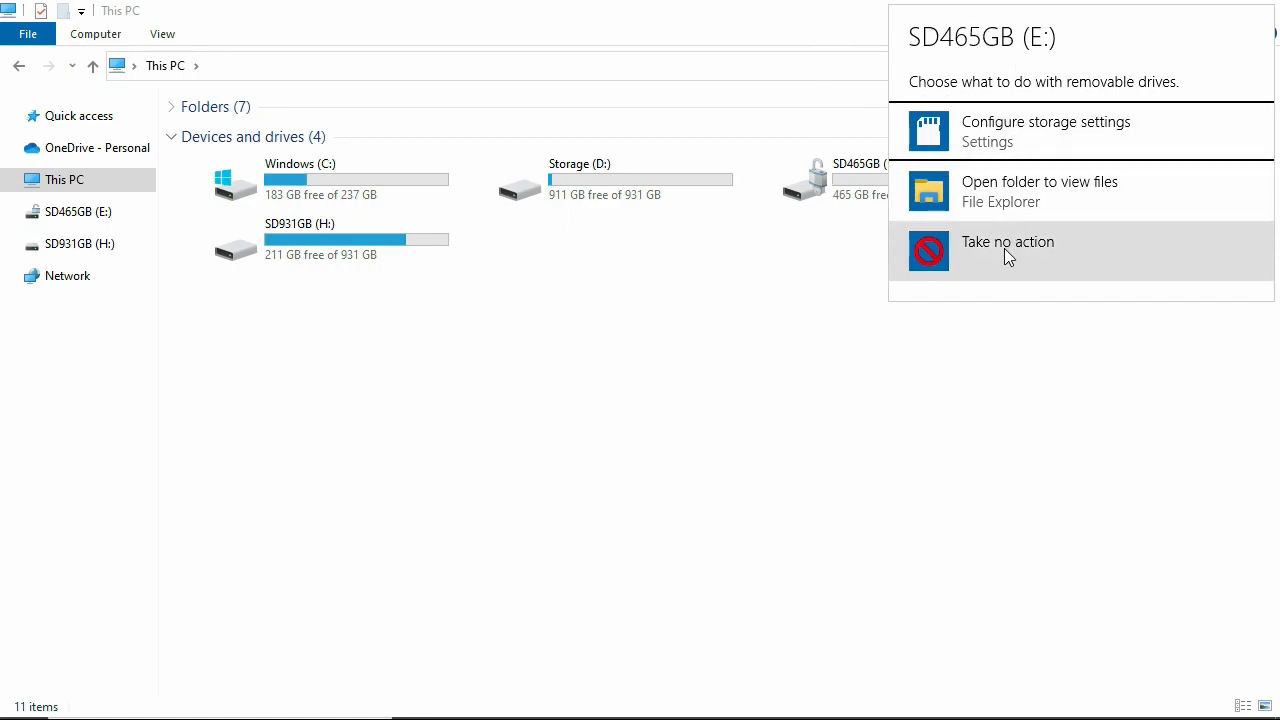
# - Open the unlocked SD465GB (E:) in a new window, confirm it's empty, and nudge the window
pyautogui.click(926, 193)
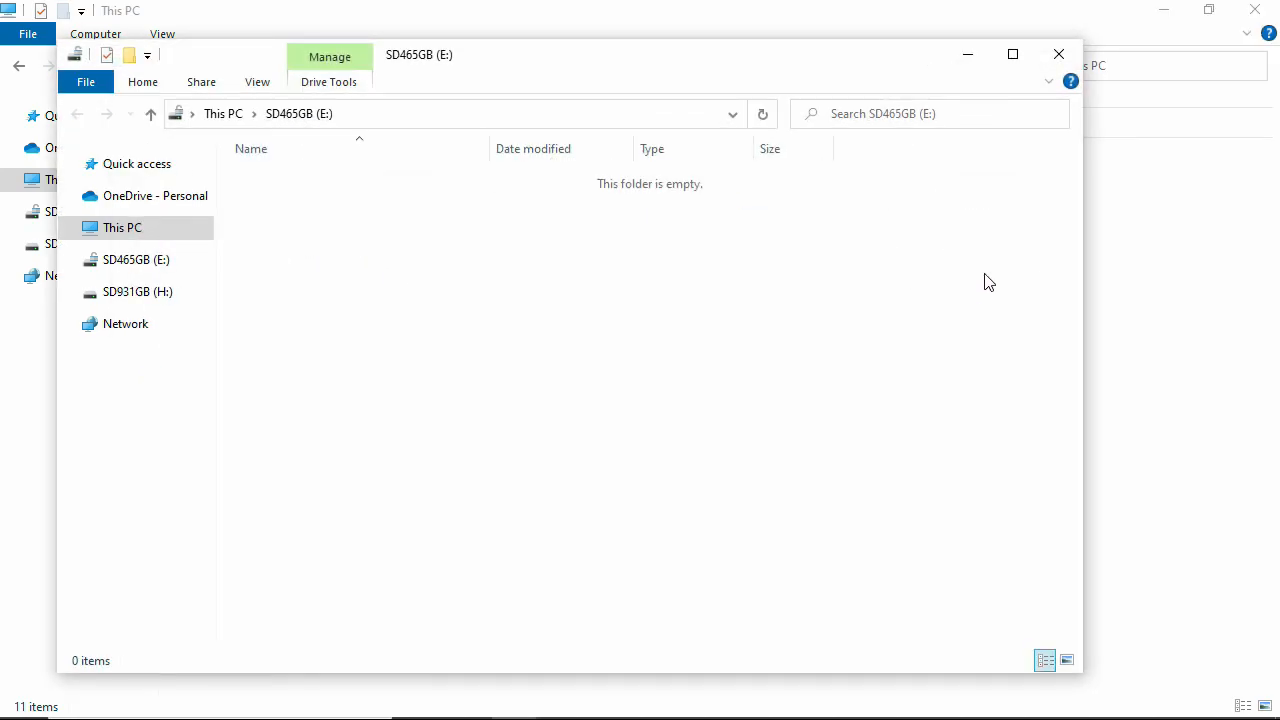
pyautogui.moveTo(720, 56); pyautogui.dragTo(768, 38)
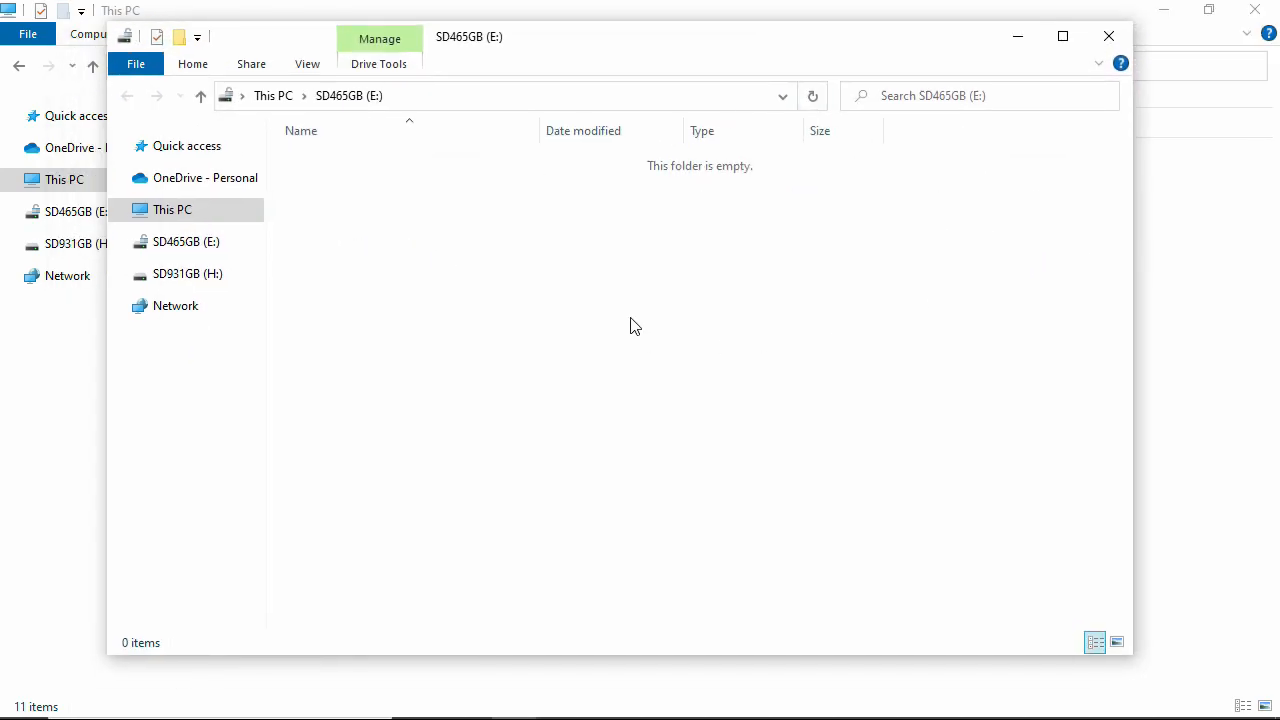